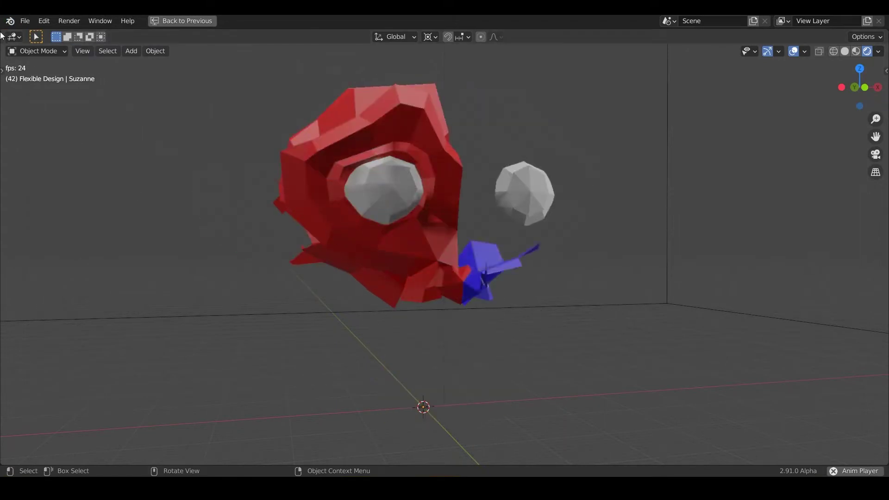
- Create a new file from the General template and dismiss the splash screen
{"action": "left_click", "coordinate": [25, 20]}
{"action": "mouse_move", "coordinate": [45, 35]}
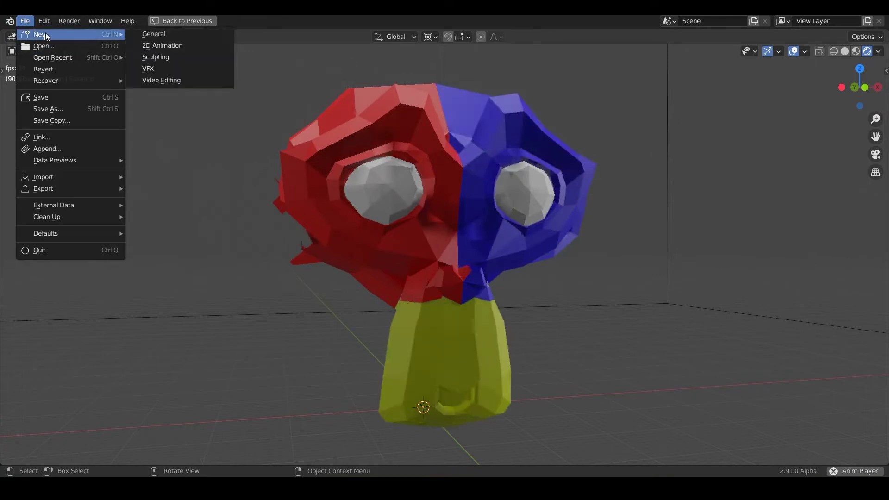
{"action": "left_click", "coordinate": [148, 35]}
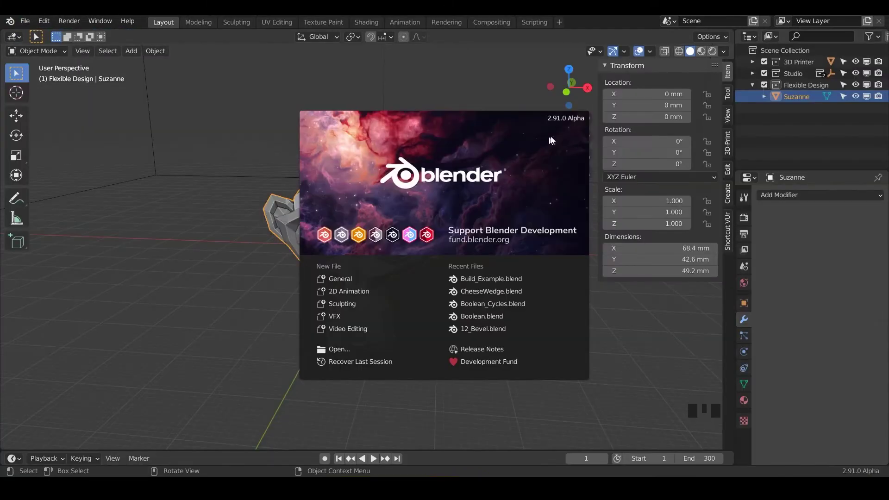
{"action": "left_click", "coordinate": [26, 24]}
- Save the new file as Build.blend in the 14_BUILD folder
{"action": "left_click", "coordinate": [25, 21]}
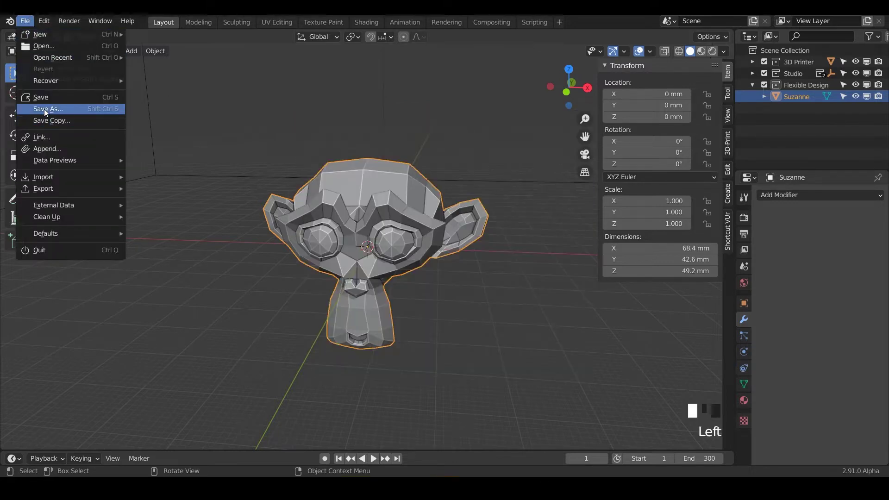
{"action": "left_click", "coordinate": [46, 109]}
{"action": "type", "text": "Build"}
{"action": "left_click", "coordinate": [604, 424]}
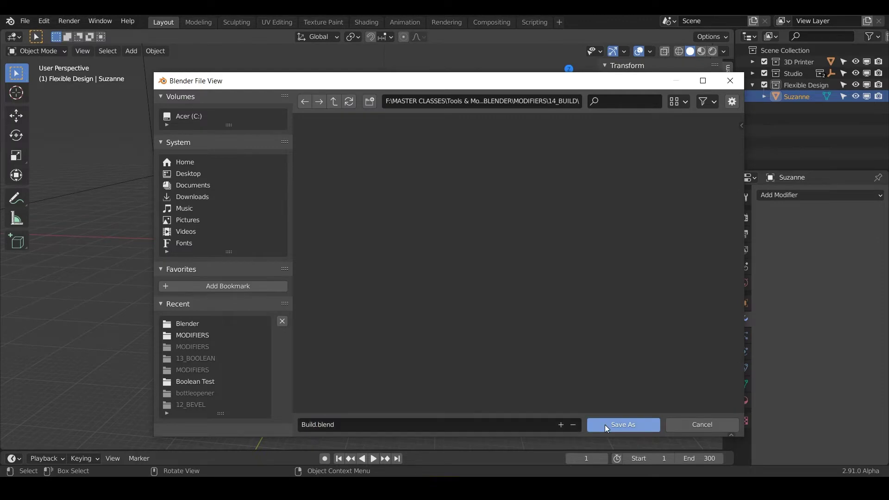
{"action": "left_click", "coordinate": [604, 424]}
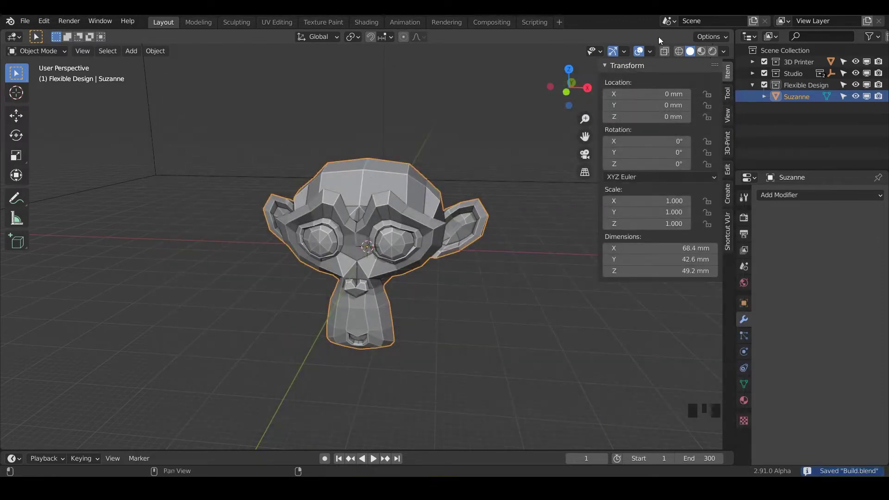
- Switch the viewport to rendered shading and add a Build modifier to Suzanne
{"action": "left_click", "coordinate": [711, 51]}
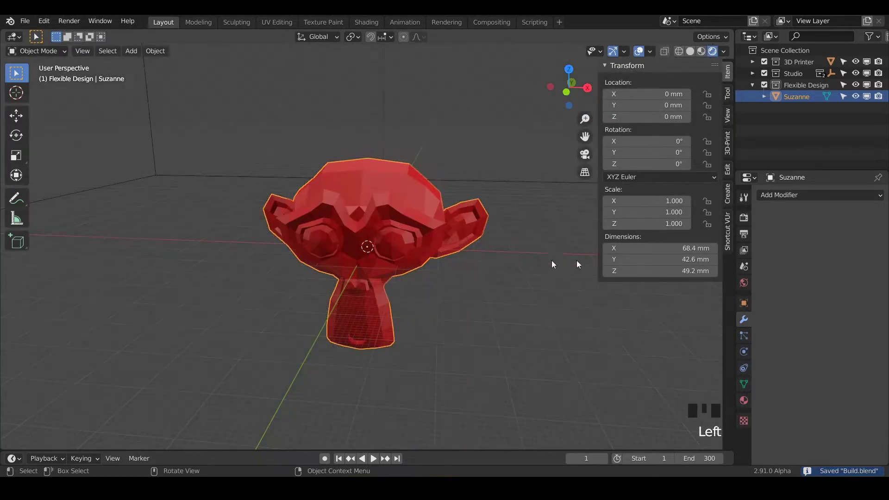
{"action": "middle_click_drag", "start_coordinate": [551, 260], "coordinate": [302, 252]}
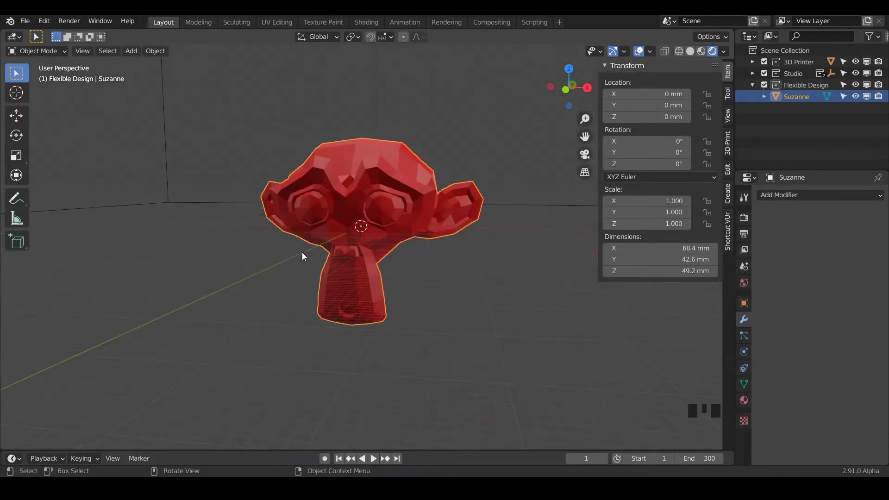
{"action": "left_click", "coordinate": [788, 195]}
{"action": "left_click", "coordinate": [663, 259]}
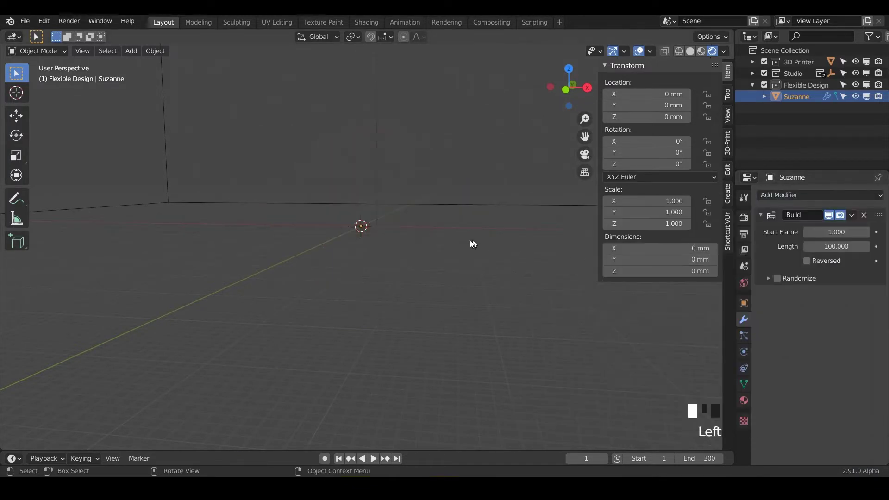
- Play the build animation and set the timeline's end frame to 100
{"action": "mouse_move", "coordinate": [391, 290]}
{"action": "middle_mouse_down"}
{"action": "mouse_move", "coordinate": [383, 284]}
{"action": "mouse_move", "coordinate": [408, 288]}
{"action": "middle_mouse_up"}
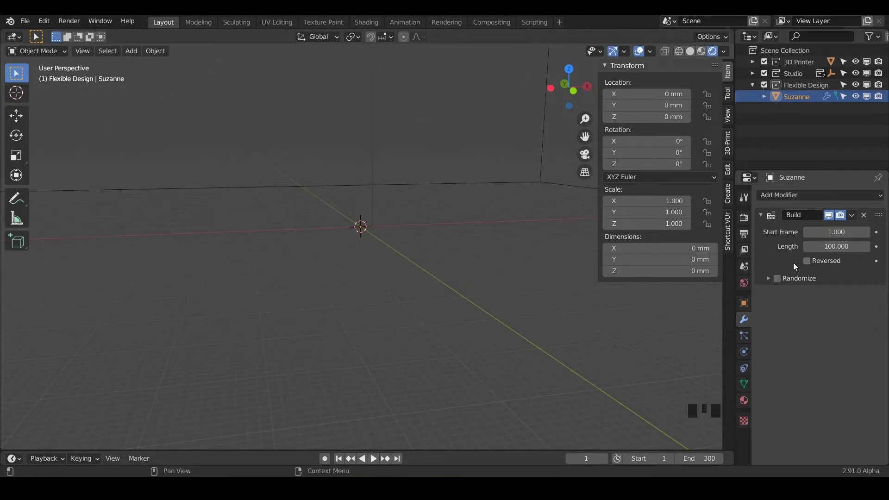
{"action": "left_click", "coordinate": [373, 458]}
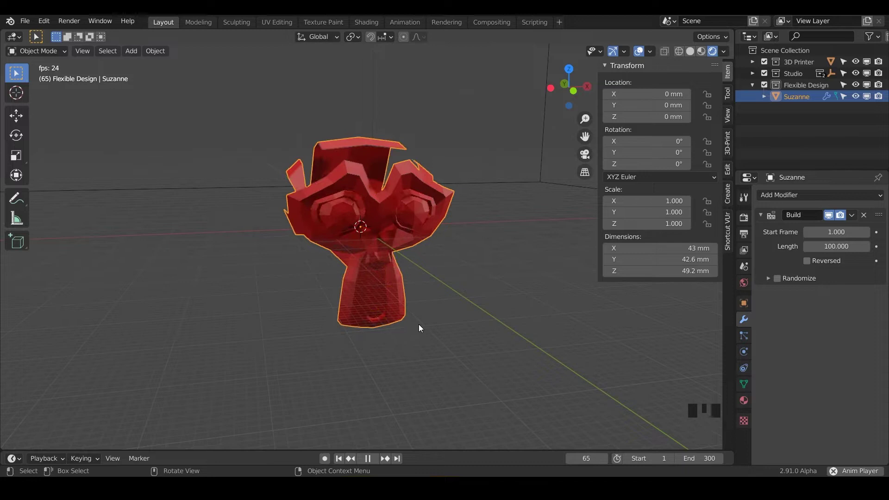
{"action": "middle_click_drag", "start_coordinate": [366, 301], "coordinate": [408, 307]}
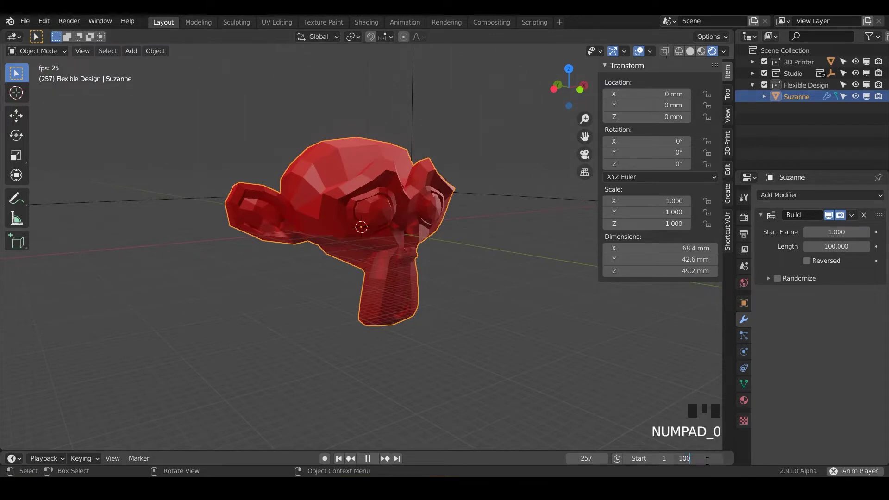
{"action": "key", "text": "Return"}
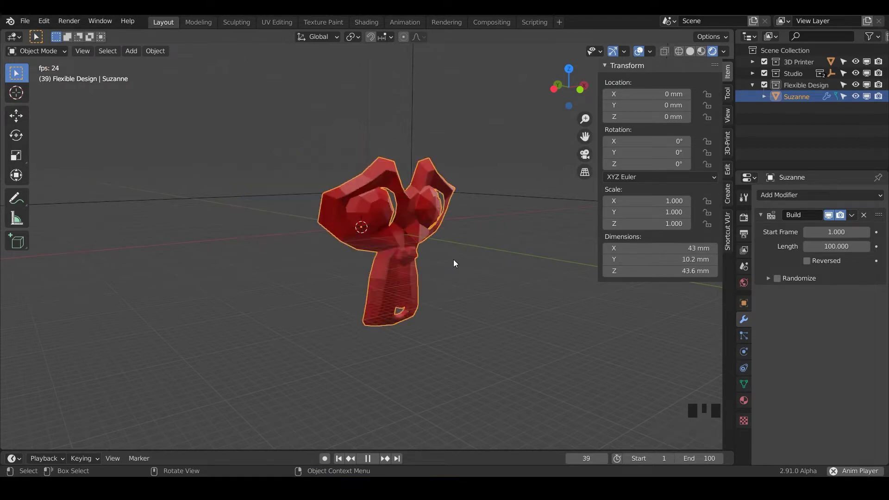
- Examine the looping build animation of the monkey head from several angles, and stop playback
{"action": "mouse_move", "coordinate": [453, 260]}
{"action": "middle_mouse_down"}
{"action": "mouse_move", "coordinate": [362, 276]}
{"action": "mouse_move", "coordinate": [338, 268]}
{"action": "mouse_move", "coordinate": [465, 264]}
{"action": "mouse_move", "coordinate": [398, 262]}
{"action": "mouse_move", "coordinate": [456, 263]}
{"action": "mouse_move", "coordinate": [412, 256]}
{"action": "mouse_move", "coordinate": [432, 230]}
{"action": "mouse_move", "coordinate": [410, 240]}
{"action": "mouse_move", "coordinate": [421, 241]}
{"action": "mouse_move", "coordinate": [435, 277]}
{"action": "mouse_move", "coordinate": [458, 274]}
{"action": "mouse_move", "coordinate": [439, 283]}
{"action": "mouse_move", "coordinate": [433, 255]}
{"action": "mouse_move", "coordinate": [441, 269]}
{"action": "mouse_move", "coordinate": [475, 261]}
{"action": "mouse_move", "coordinate": [431, 253]}
{"action": "mouse_move", "coordinate": [448, 263]}
{"action": "mouse_move", "coordinate": [439, 264]}
{"action": "middle_mouse_up"}
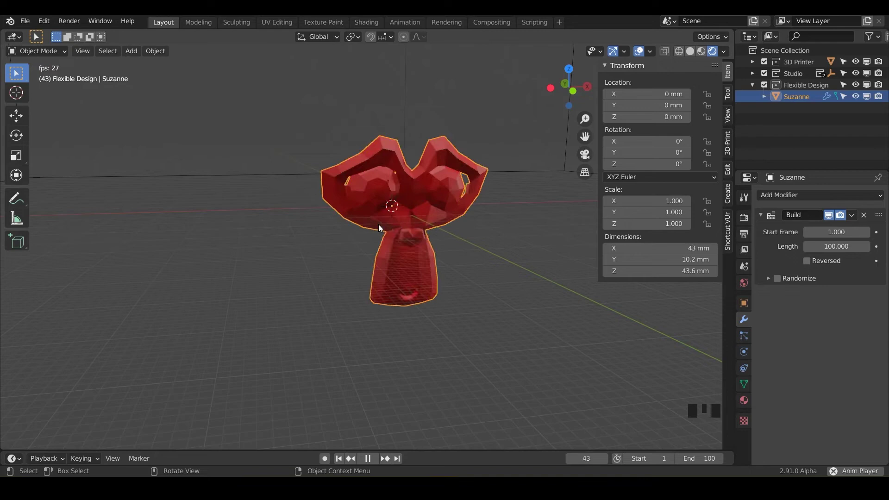
{"action": "mouse_move", "coordinate": [377, 225]}
{"action": "middle_mouse_down"}
{"action": "mouse_move", "coordinate": [435, 234]}
{"action": "mouse_move", "coordinate": [469, 223]}
{"action": "mouse_move", "coordinate": [371, 223]}
{"action": "middle_mouse_up"}
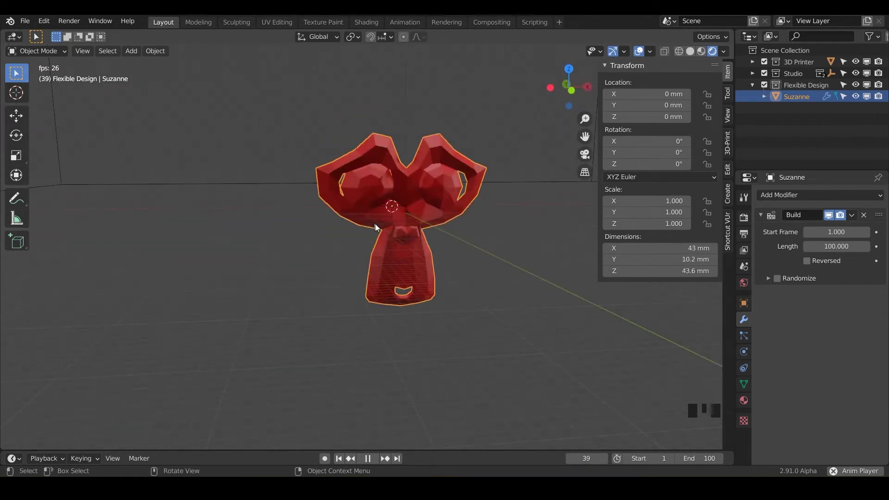
{"action": "middle_click_drag", "start_coordinate": [368, 226], "coordinate": [360, 184]}
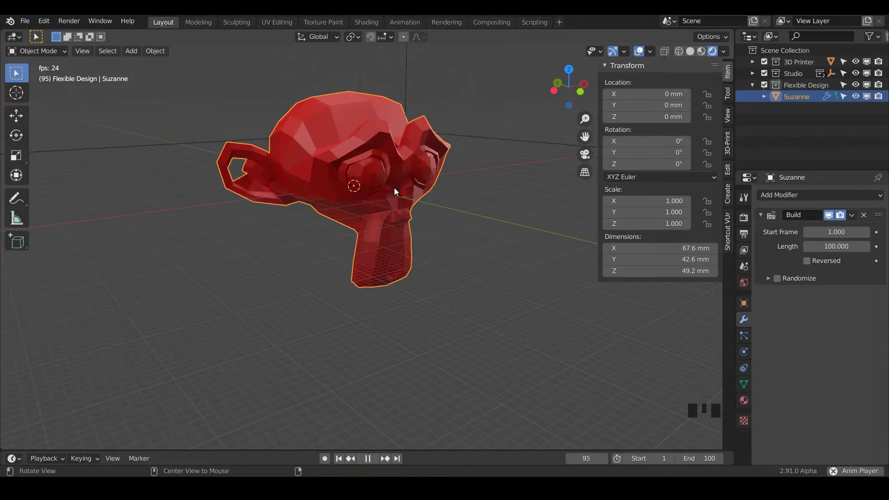
{"action": "middle_click_drag", "start_coordinate": [393, 187], "coordinate": [473, 211]}
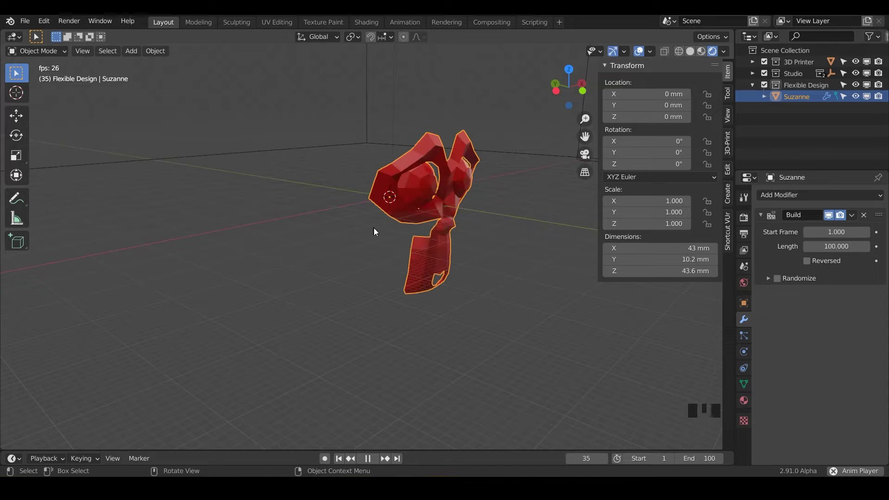
{"action": "middle_click_drag", "start_coordinate": [323, 183], "coordinate": [413, 190]}
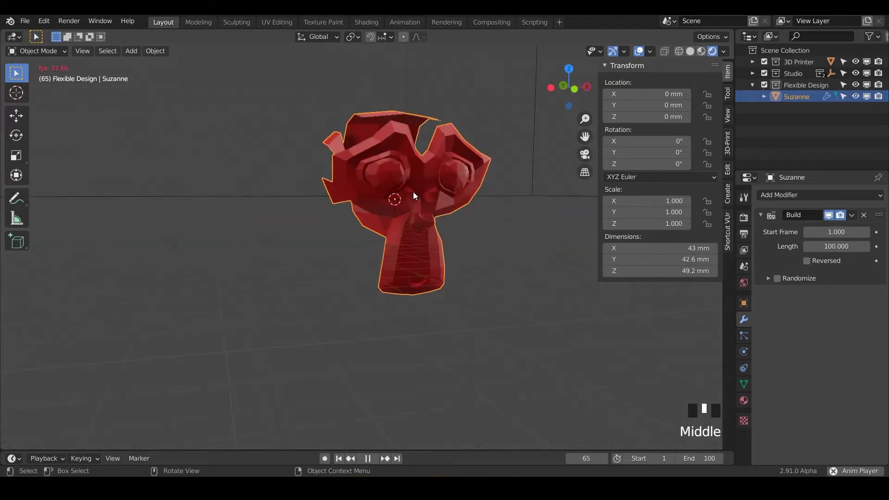
{"action": "middle_click_drag", "start_coordinate": [452, 242], "coordinate": [343, 263]}
{"action": "key", "text": "space"}
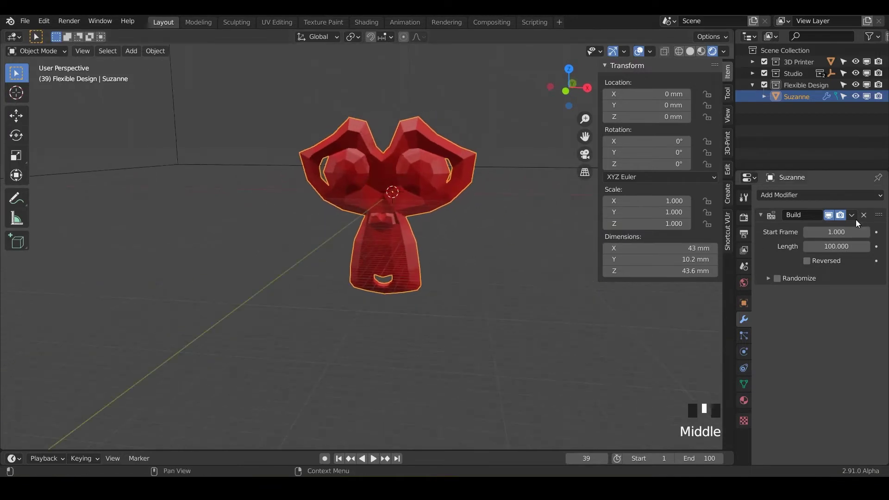
- Play and pause the build animation to inspect the partly built head at different frames
{"action": "left_click", "coordinate": [854, 216]}
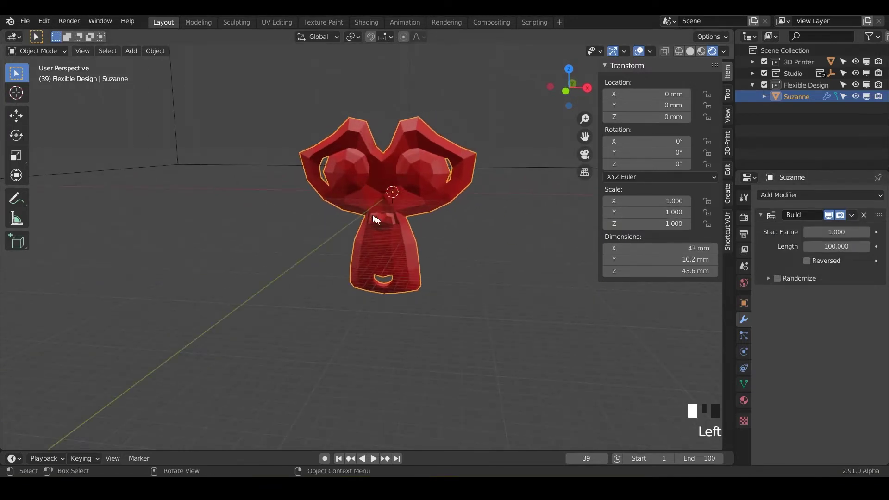
{"action": "middle_click_drag", "start_coordinate": [376, 215], "coordinate": [357, 338]}
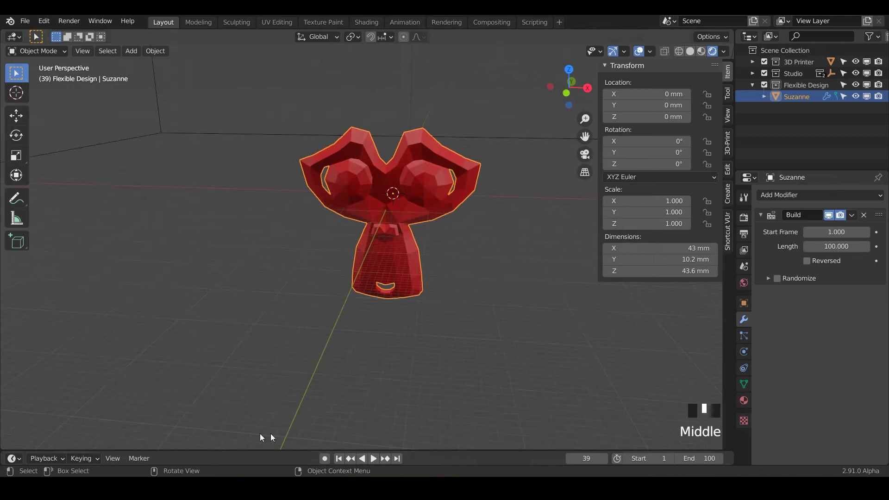
{"action": "left_click", "coordinate": [374, 459]}
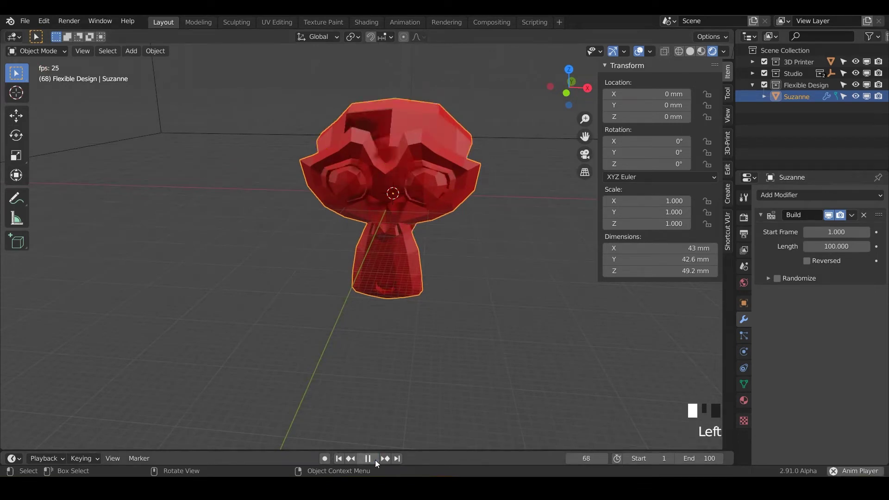
{"action": "left_click", "coordinate": [374, 459]}
{"action": "middle_click_drag", "start_coordinate": [344, 309], "coordinate": [466, 302]}
{"action": "left_click", "coordinate": [373, 459]}
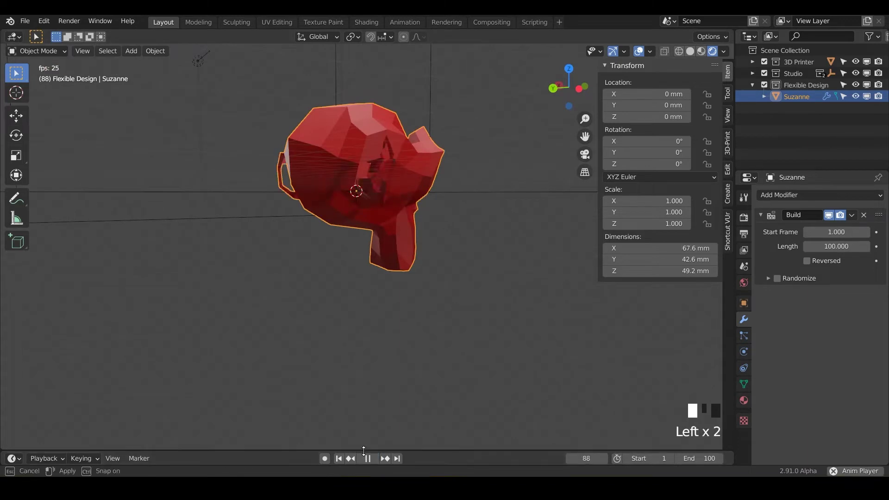
{"action": "middle_click_drag", "start_coordinate": [352, 296], "coordinate": [269, 243]}
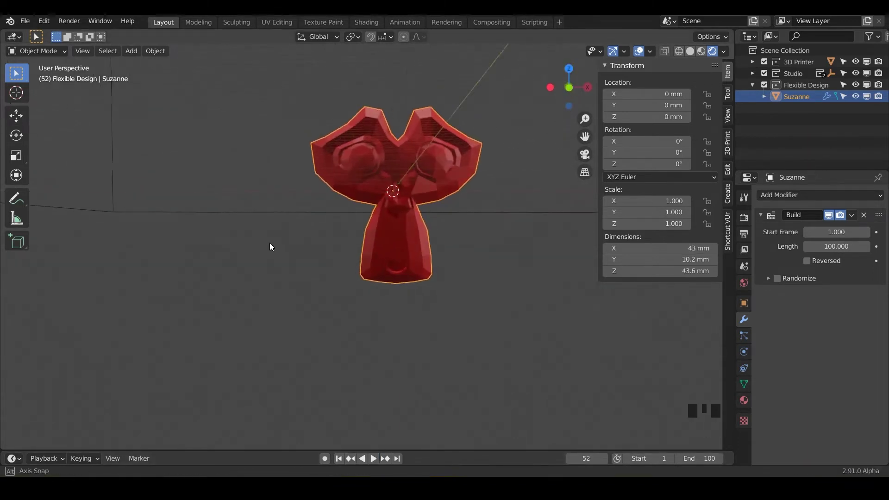
{"action": "key", "text": "space"}
{"action": "middle_click", "coordinate": [400, 206], "text": "shift"}
{"action": "middle_click_drag", "start_coordinate": [400, 207], "coordinate": [363, 225], "text": "shift"}
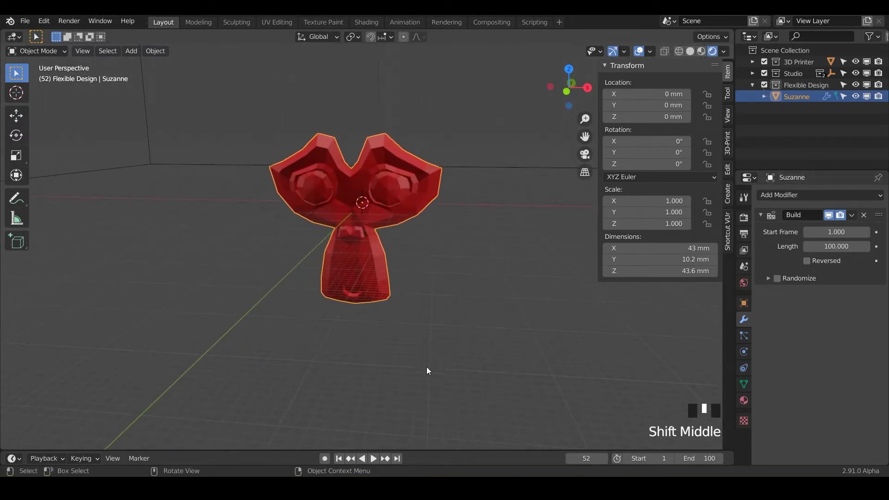
- Try the Build modifier's Reversed option while the animation plays, and turn it off again
{"action": "left_click", "coordinate": [373, 459]}
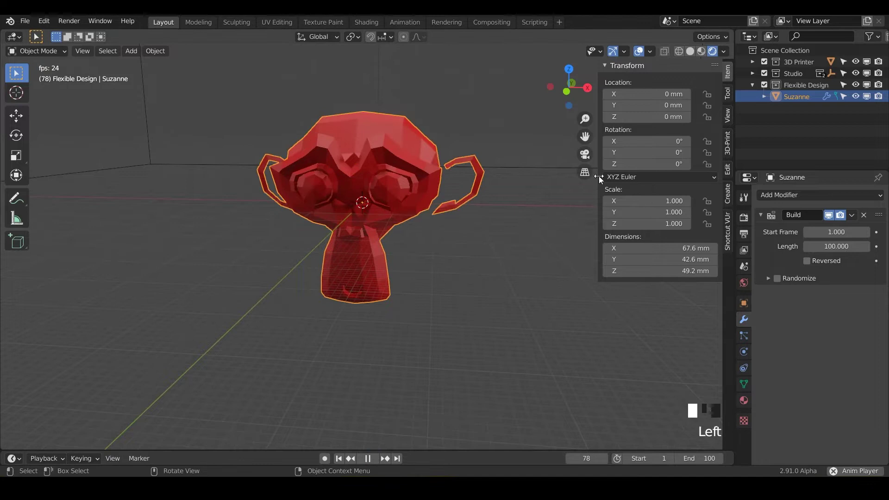
{"action": "left_click", "coordinate": [806, 261]}
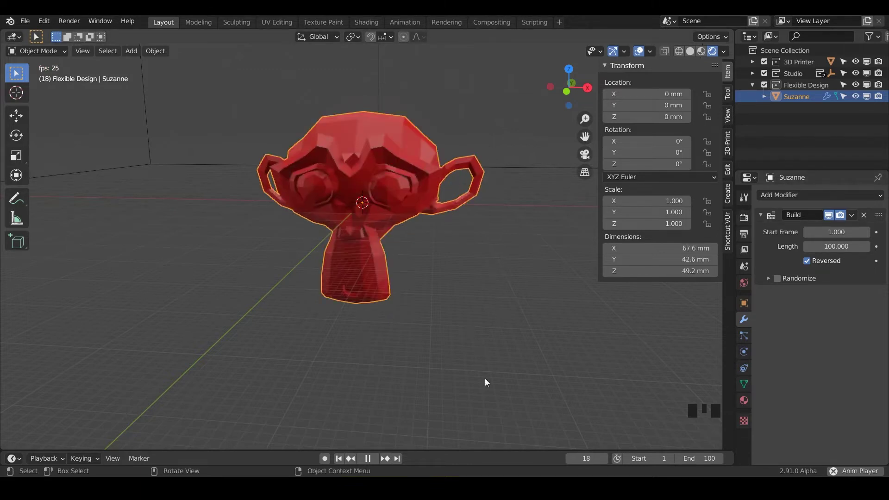
{"action": "left_click", "coordinate": [806, 263]}
- Enable Randomize on the Build modifier and pause the animation at frame 63
{"action": "left_click", "coordinate": [775, 279]}
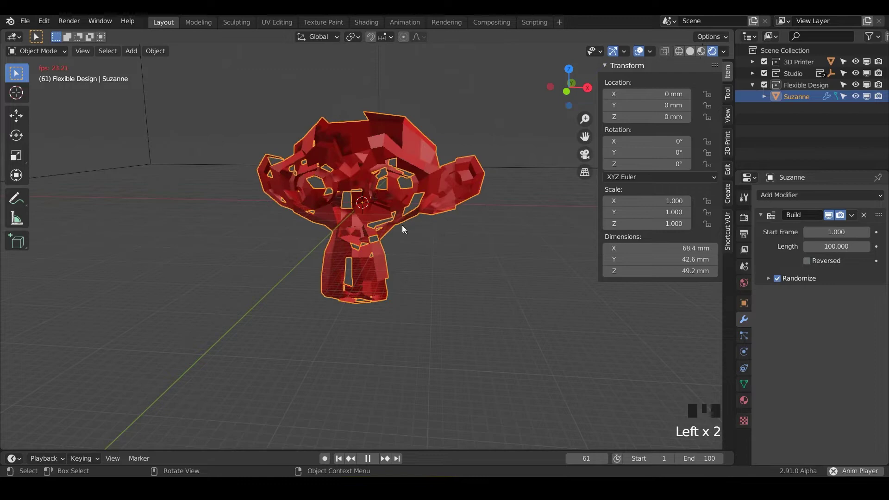
{"action": "middle_click_drag", "start_coordinate": [333, 223], "coordinate": [257, 215]}
{"action": "middle_click_drag", "start_coordinate": [384, 206], "coordinate": [350, 210]}
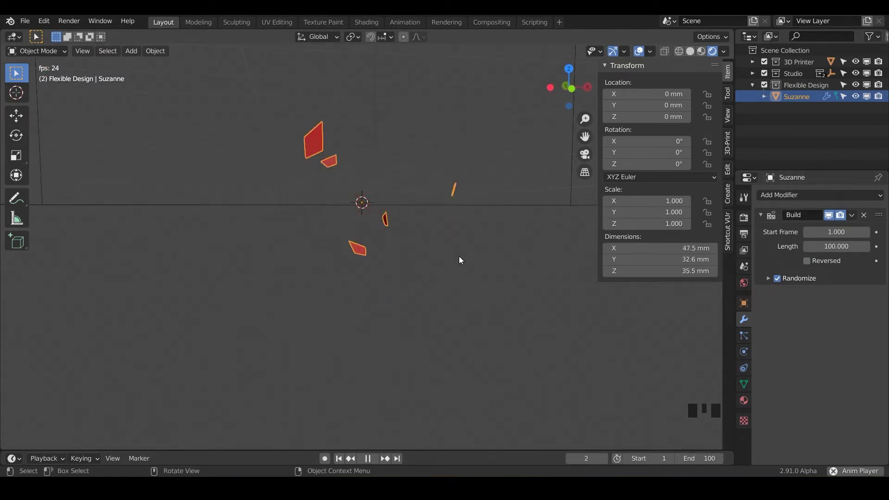
{"action": "left_click", "coordinate": [368, 459]}
{"action": "middle_click_drag", "start_coordinate": [305, 284], "coordinate": [312, 301]}
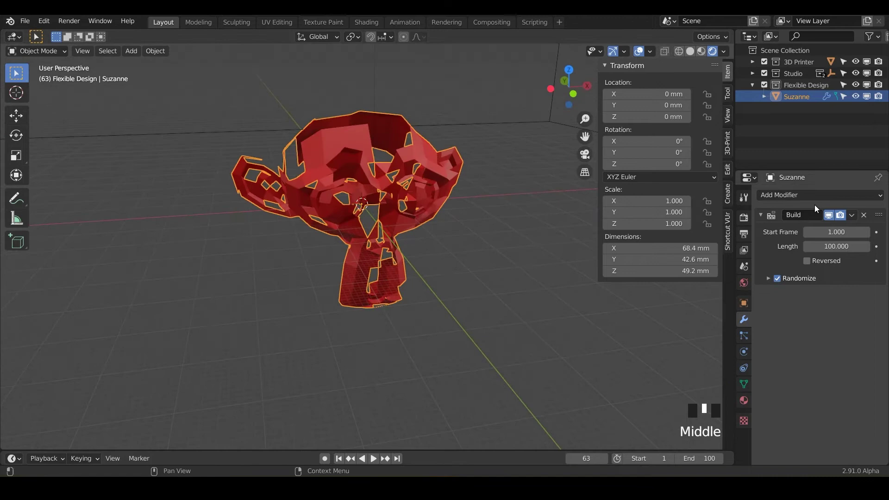
- Apply the Build modifier to Suzanne and briefly check the resulting mesh in Edit Mode
{"action": "left_click", "coordinate": [851, 215]}
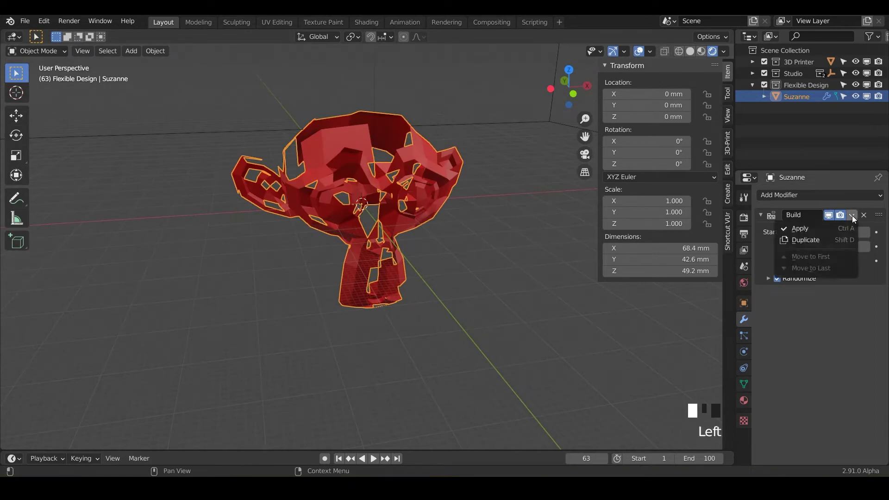
{"action": "left_click", "coordinate": [818, 230]}
{"action": "key", "text": "Tab"}
{"action": "key", "text": "Tab"}
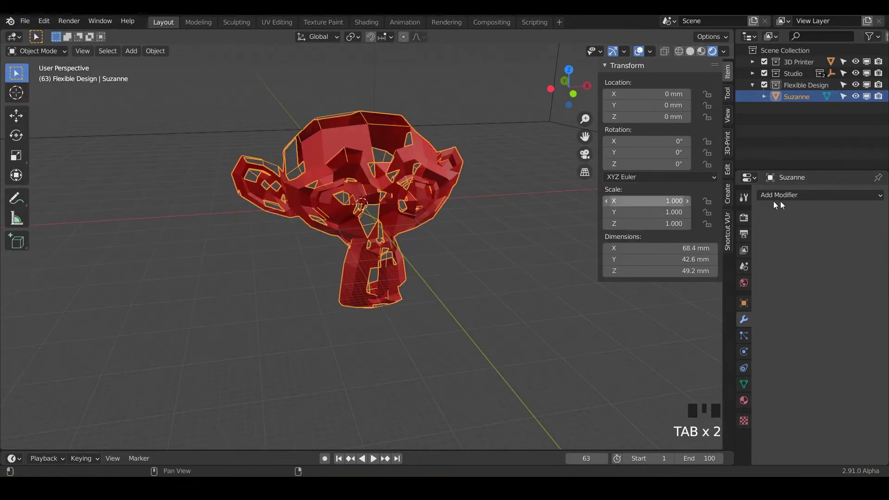
- Add a Solidify modifier to the partly built head with a thickness of 2 mm
{"action": "left_click", "coordinate": [798, 195]}
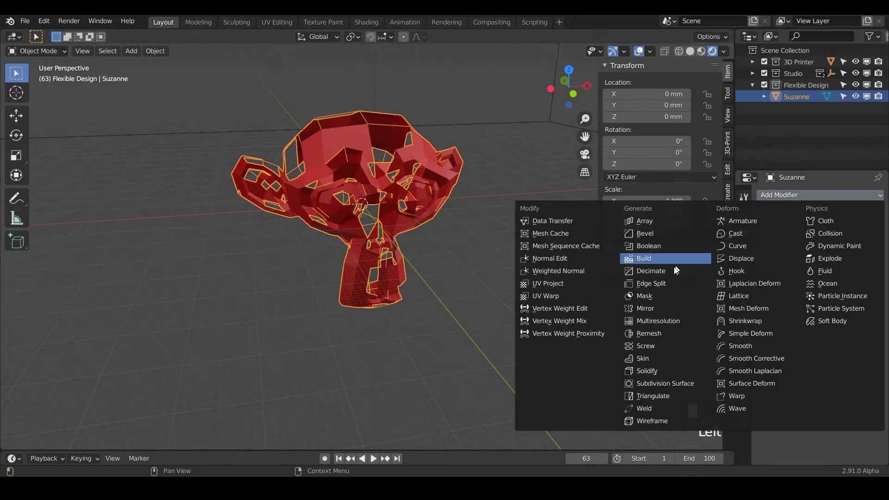
{"action": "left_click", "coordinate": [653, 370]}
{"action": "left_click_drag", "start_coordinate": [836, 247], "coordinate": [819, 246]}
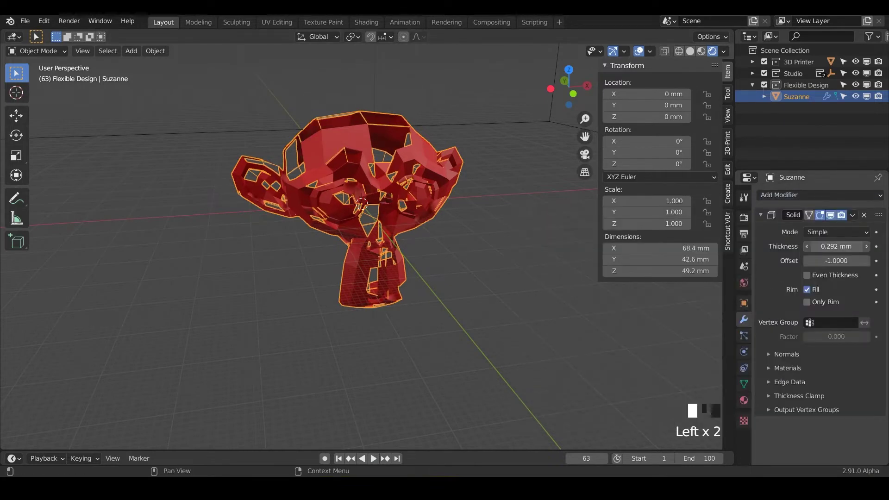
{"action": "type", "text": "2"}
{"action": "key", "text": "Return"}
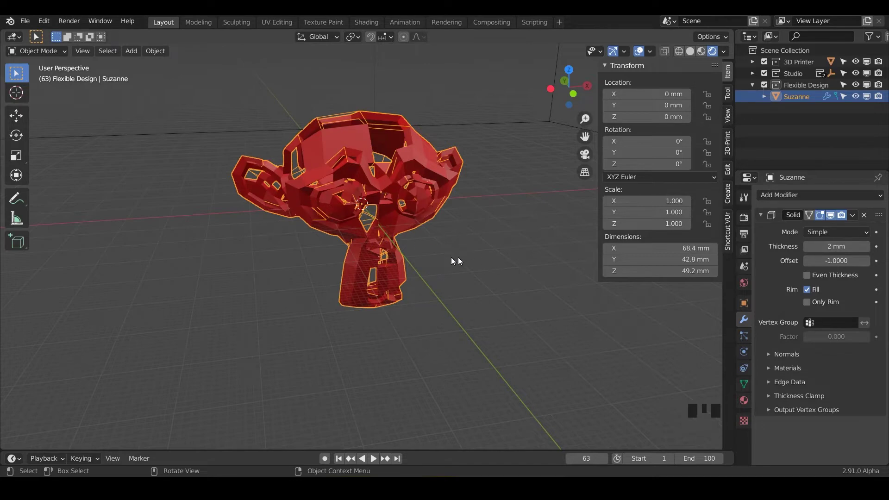
- Deselect the monkey head and hide the viewport overlays
{"action": "left_click", "coordinate": [513, 157]}
{"action": "left_click", "coordinate": [638, 51]}
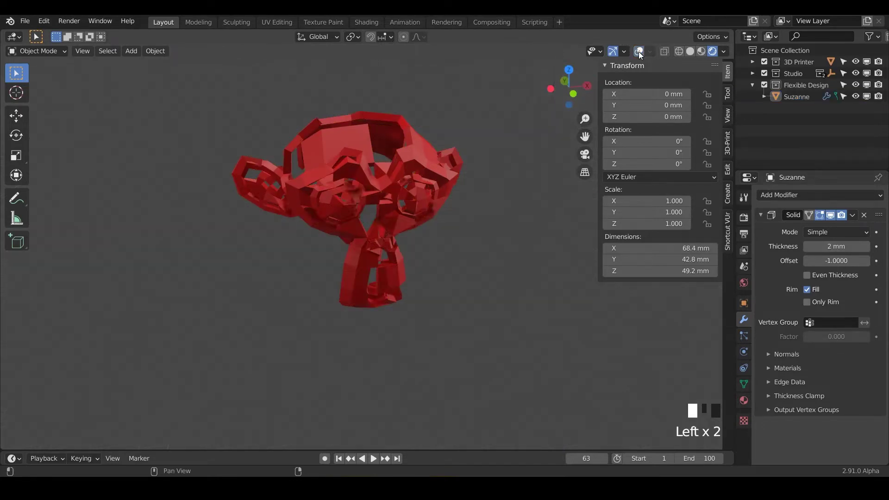
{"action": "scroll", "coordinate": [486, 178], "scroll_direction": "up", "scroll_amount": 5}
{"action": "middle_click_drag", "start_coordinate": [486, 179], "coordinate": [382, 206]}
{"action": "scroll", "coordinate": [540, 223], "scroll_direction": "down", "scroll_amount": 2}
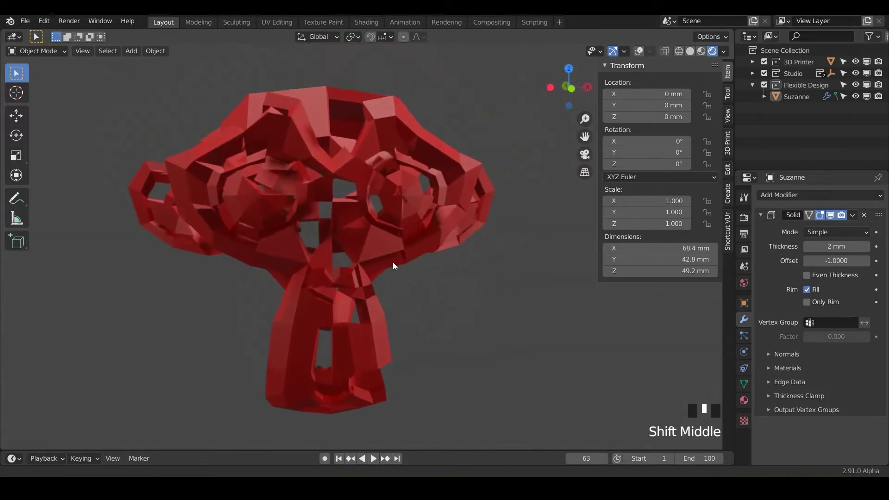
{"action": "middle_click_drag", "start_coordinate": [393, 262], "coordinate": [455, 260], "text": "shift"}
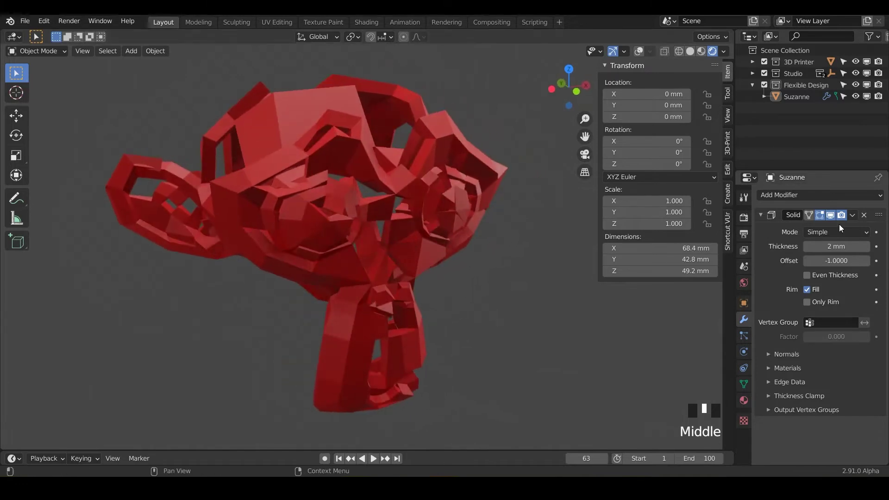
- Undo the Solidify modifier and the applied Build modifier on Suzanne, back to the live Build modifier
{"action": "key", "text": "ctrl+z"}
{"action": "key", "text": "ctrl+z"}
{"action": "key", "text": "ctrl+z"}
{"action": "key", "text": "ctrl+z"}
{"action": "key", "text": "ctrl+z"}
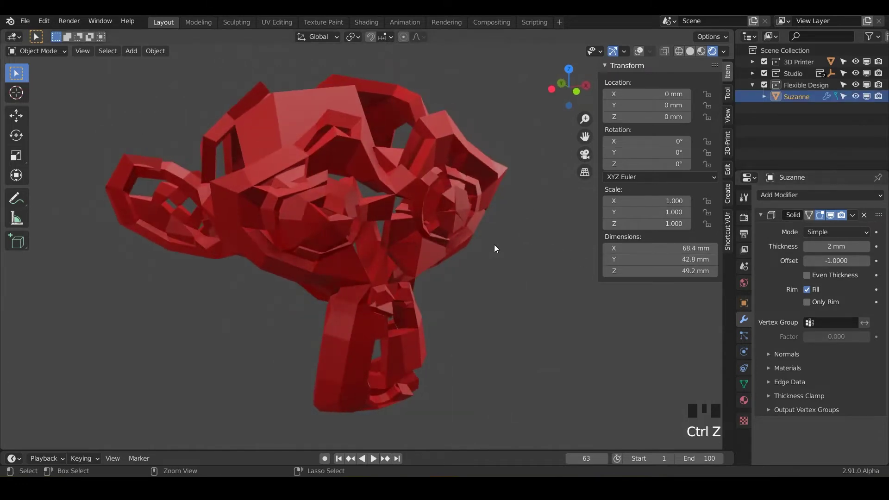
{"action": "key", "text": "ctrl+z"}
{"action": "key", "text": "ctrl+z"}
{"action": "key", "text": "ctrl+z"}
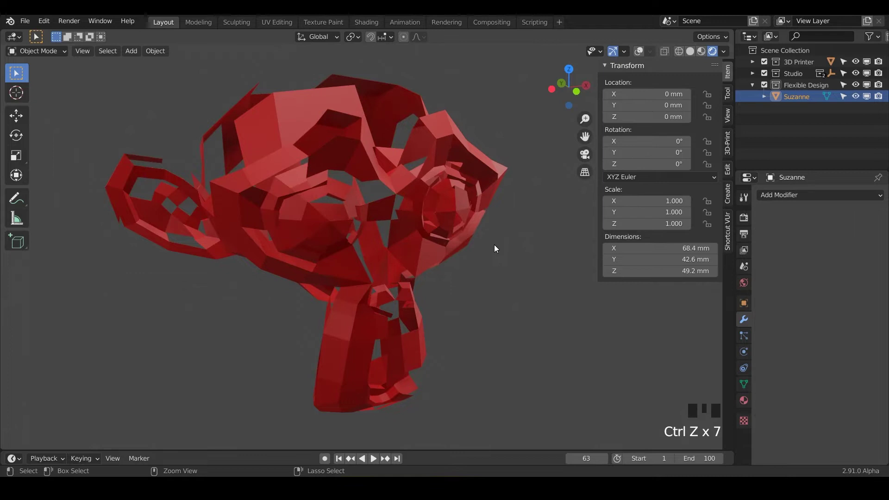
- Play the build animation and turn off Randomize on the Build modifier
{"action": "left_click", "coordinate": [373, 459]}
{"action": "scroll", "coordinate": [409, 286], "scroll_direction": "down", "scroll_amount": 3}
{"action": "middle_click_drag", "start_coordinate": [407, 287], "coordinate": [347, 274]}
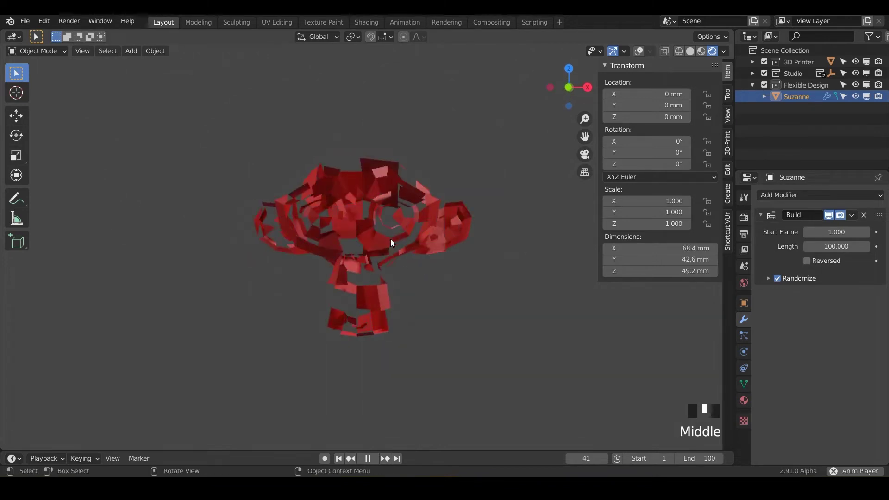
{"action": "left_click", "coordinate": [777, 278]}
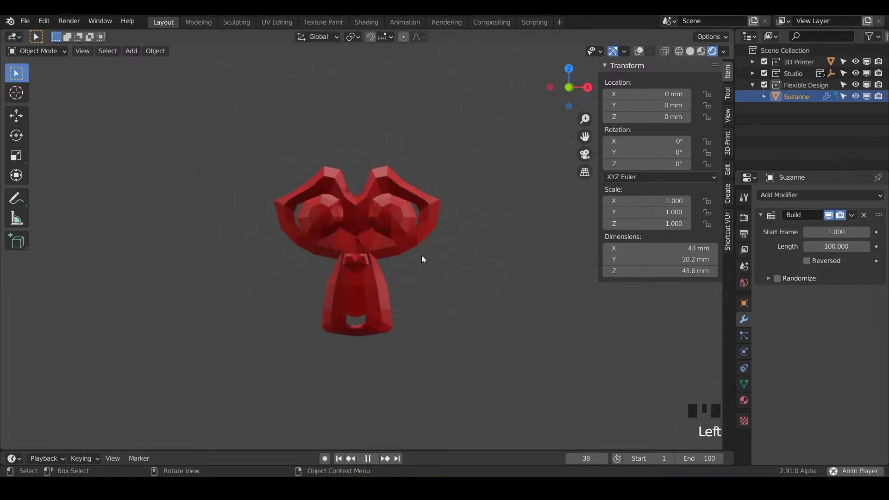
- Show the viewport overlays and move Suzanne's whole mesh up about 23 mm along Z in Edit Mode
{"action": "key", "text": "Tab"}
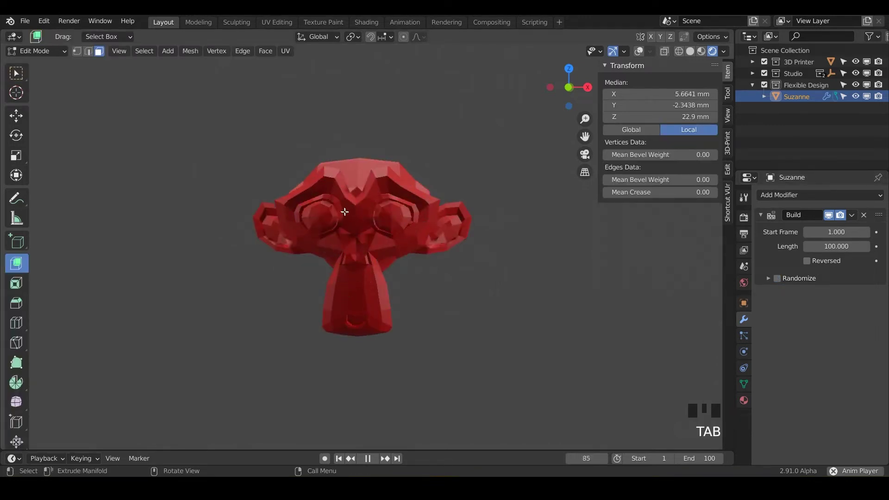
{"action": "left_click", "coordinate": [638, 51]}
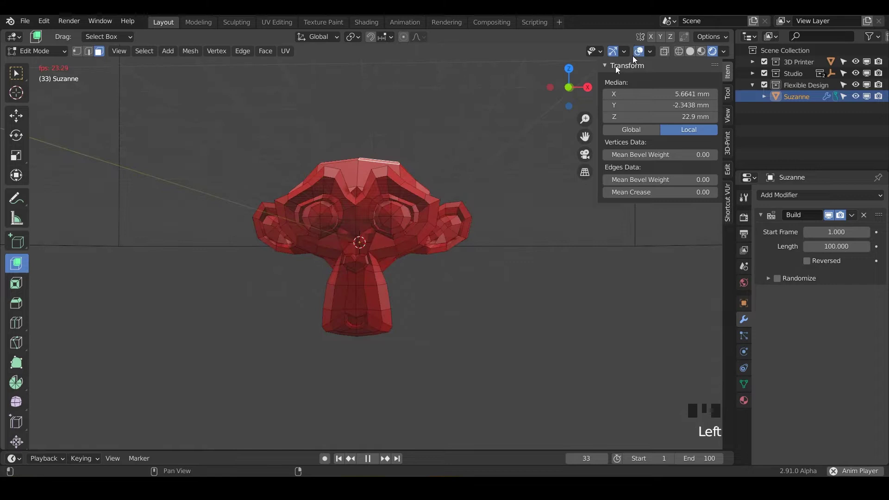
{"action": "middle_click_drag", "start_coordinate": [375, 260], "coordinate": [366, 266]}
{"action": "key", "text": "a"}
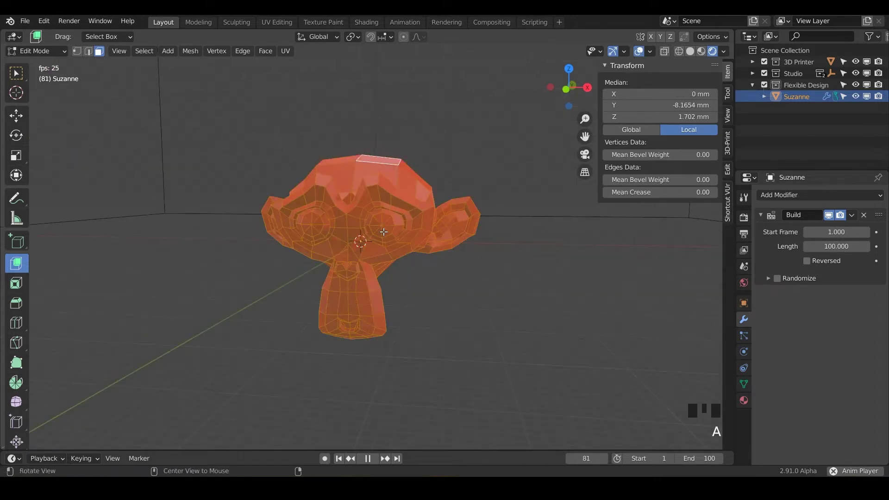
{"action": "middle_click_drag", "start_coordinate": [378, 231], "coordinate": [348, 232]}
{"action": "key", "text": "g"}
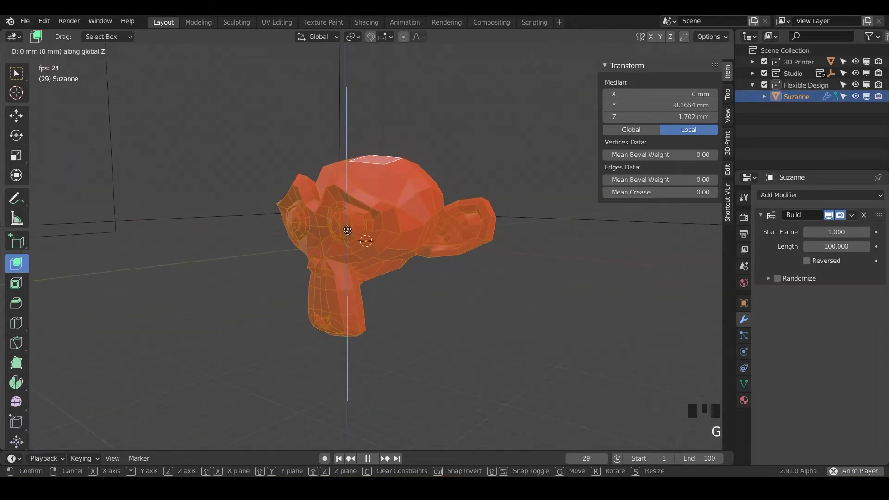
{"action": "left_click", "coordinate": [308, 200]}
- Position the chin just above the origin by moving the mesh about 12.7 mm along Y and 2.8 mm up along Z
{"action": "middle_click_drag", "start_coordinate": [308, 200], "coordinate": [278, 209]}
{"action": "key", "text": "g"}
{"action": "key", "text": "y"}
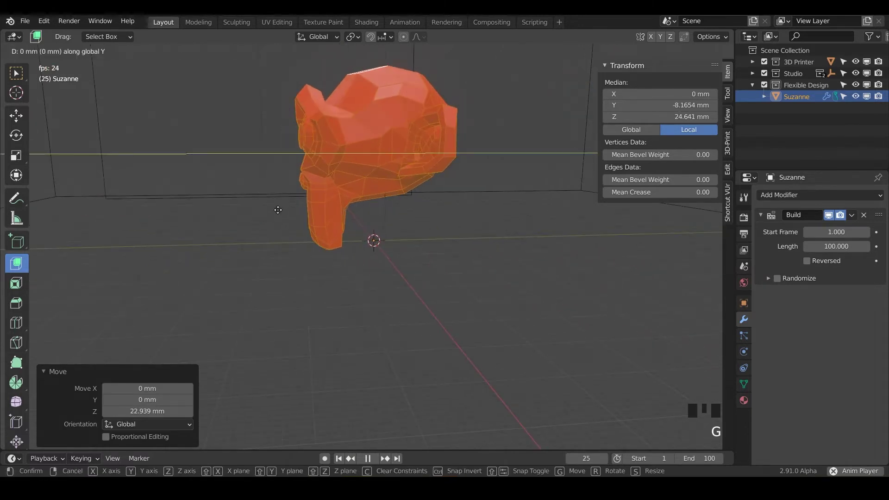
{"action": "left_click", "coordinate": [323, 204]}
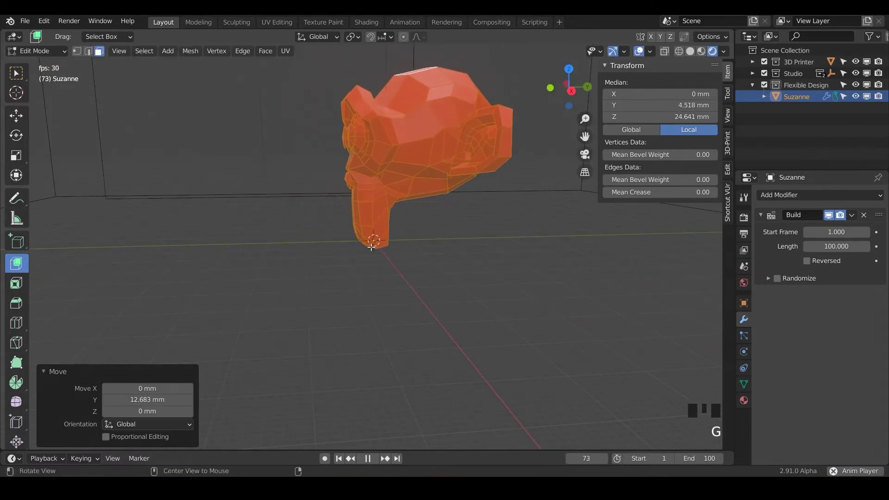
{"action": "mouse_move", "coordinate": [371, 247]}
{"action": "middle_mouse_down"}
{"action": "mouse_move", "coordinate": [359, 199]}
{"action": "mouse_move", "coordinate": [367, 249]}
{"action": "mouse_move", "coordinate": [363, 243]}
{"action": "mouse_move", "coordinate": [400, 254]}
{"action": "mouse_move", "coordinate": [366, 248]}
{"action": "mouse_move", "coordinate": [405, 217]}
{"action": "mouse_move", "coordinate": [352, 236]}
{"action": "mouse_move", "coordinate": [443, 263]}
{"action": "mouse_move", "coordinate": [369, 257]}
{"action": "mouse_move", "coordinate": [375, 354]}
{"action": "mouse_move", "coordinate": [365, 325]}
{"action": "mouse_move", "coordinate": [365, 260]}
{"action": "middle_mouse_up"}
{"action": "scroll", "coordinate": [377, 245], "scroll_direction": "up", "scroll_amount": 5}
{"action": "key", "text": "g"}
{"action": "key", "text": "z"}
{"action": "left_click", "coordinate": [363, 231]}
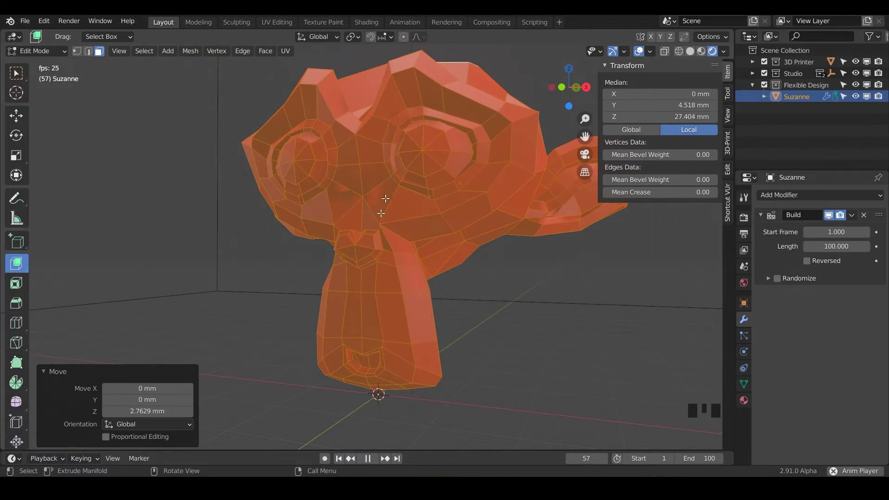
- Sort all of Suzanne's faces by cursor distance and return to Object Mode
{"action": "key", "text": "alt+a"}
{"action": "key", "text": "a"}
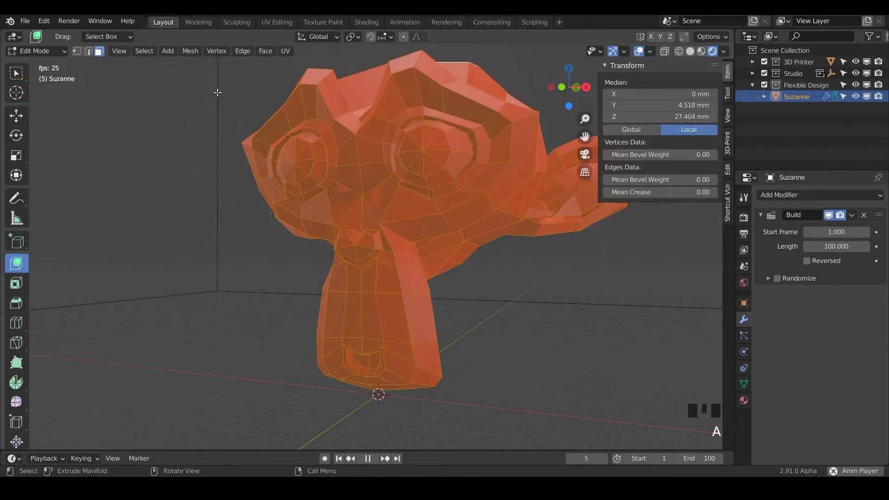
{"action": "left_click", "coordinate": [196, 51]}
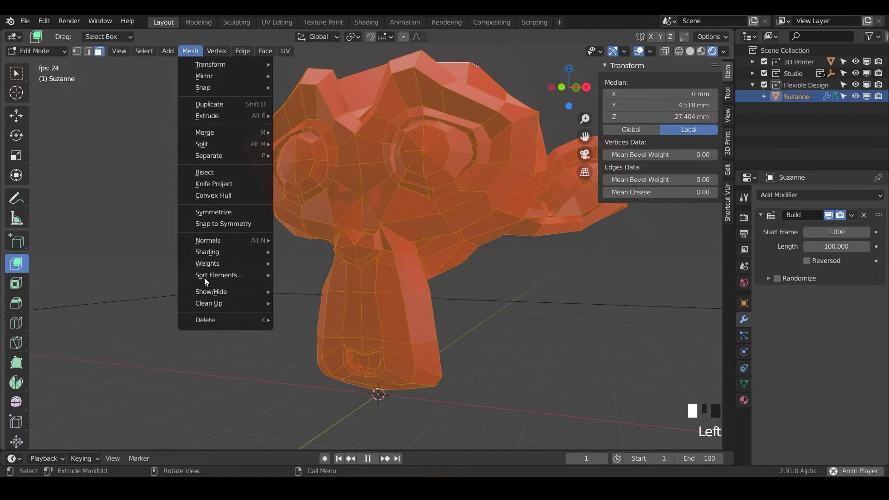
{"action": "mouse_move", "coordinate": [205, 274]}
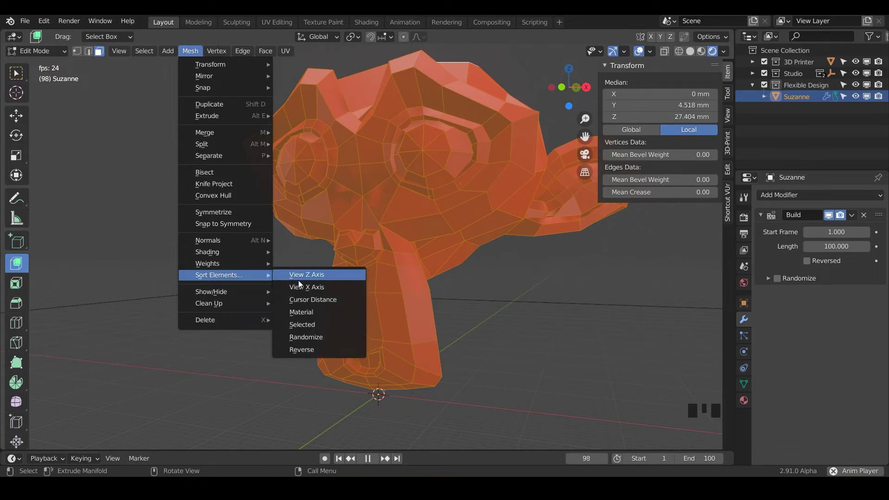
{"action": "left_click", "coordinate": [325, 301]}
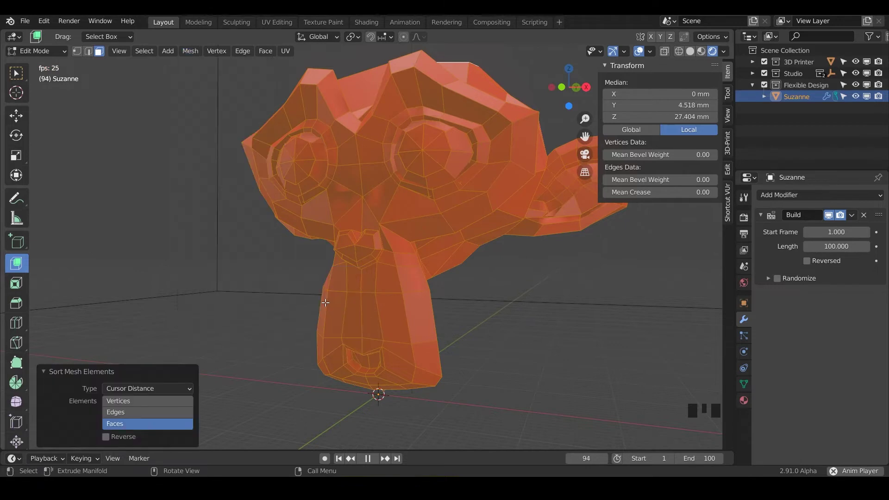
{"action": "left_click", "coordinate": [117, 423]}
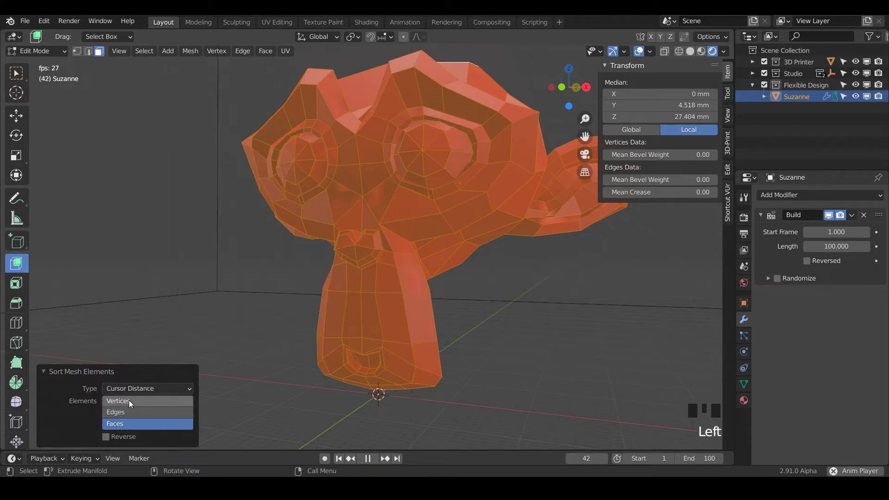
{"action": "left_click", "coordinate": [127, 401]}
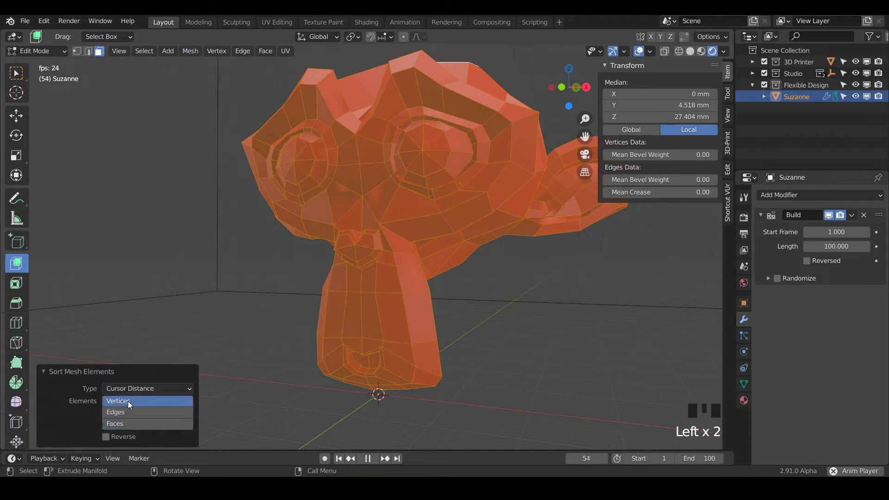
{"action": "left_click", "coordinate": [117, 424]}
{"action": "key", "text": "Tab"}
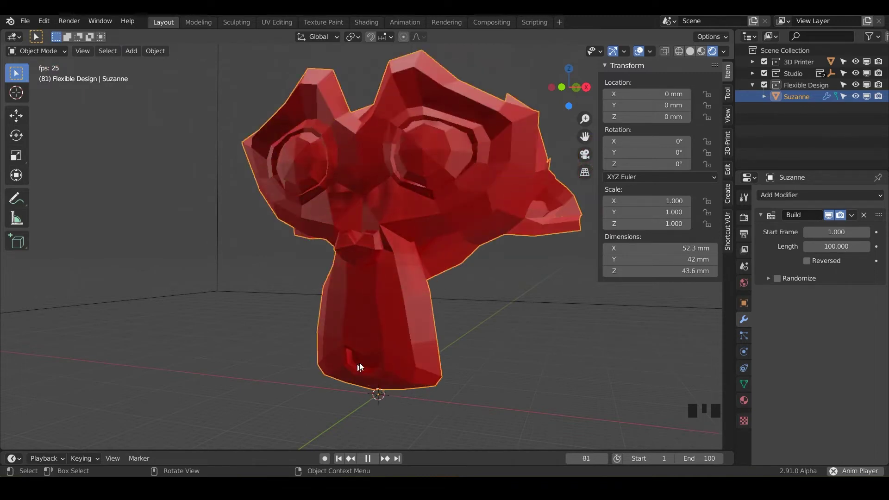
- Place the 3D cursor beside the ear on the positive X side and re-sort the mesh faces by cursor distance
{"action": "middle_click_drag", "start_coordinate": [471, 376], "coordinate": [432, 393]}
{"action": "scroll", "coordinate": [441, 385], "scroll_direction": "down", "scroll_amount": 3}
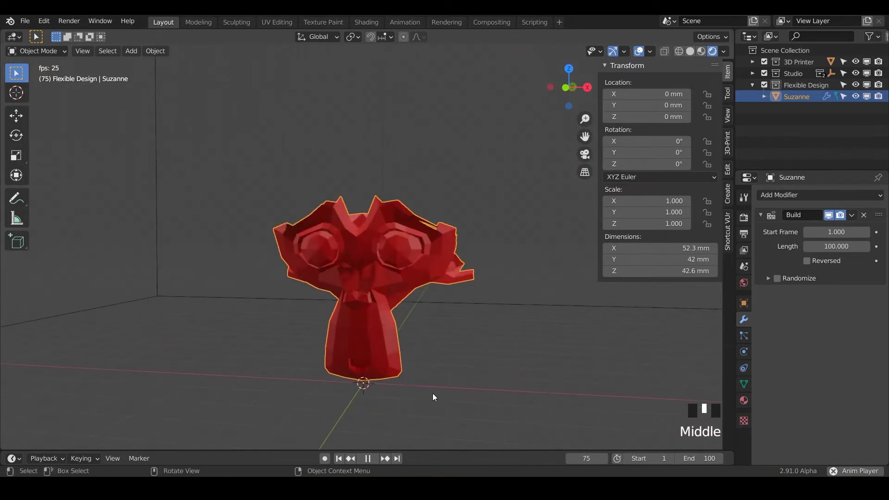
{"action": "right_click", "coordinate": [548, 233], "text": "shift"}
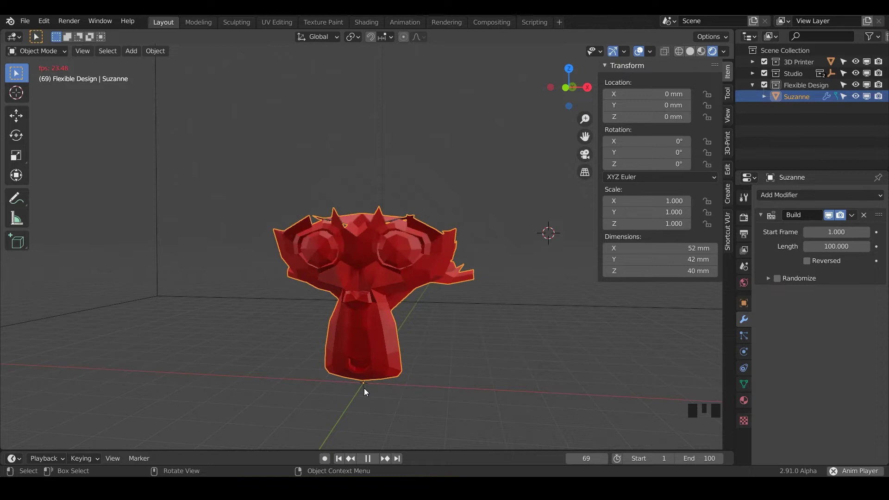
{"action": "key", "text": "Tab"}
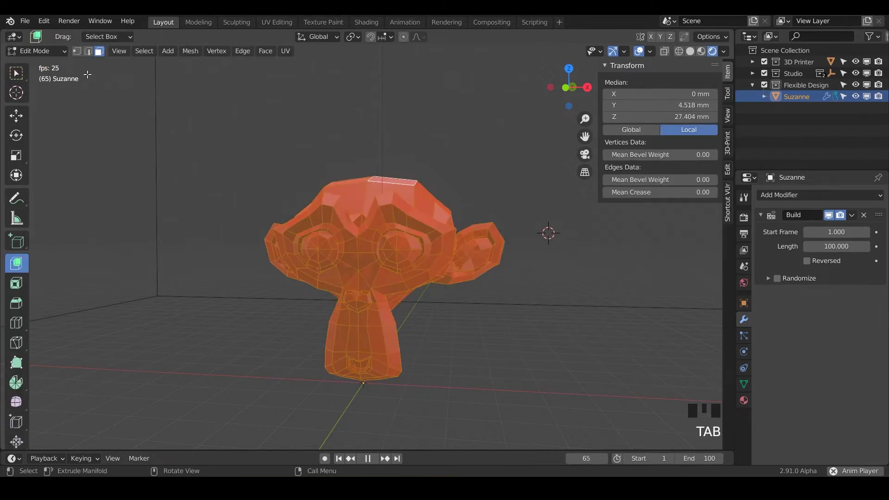
{"action": "left_click", "coordinate": [192, 50]}
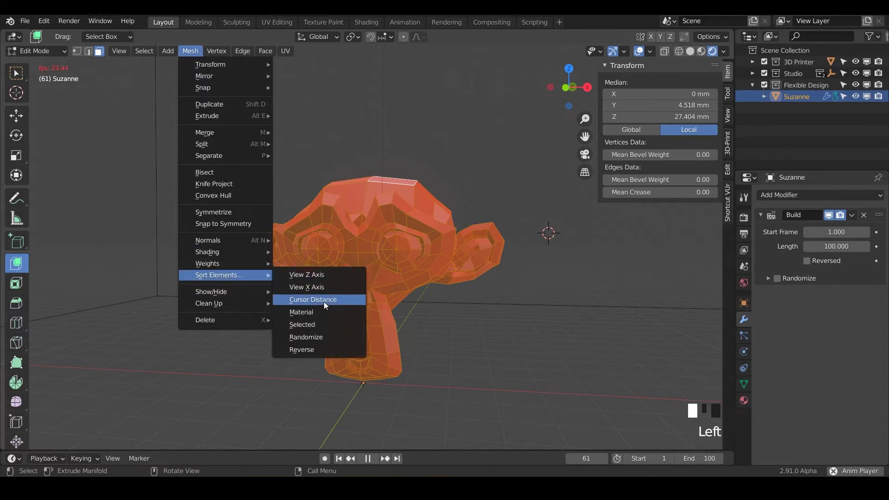
{"action": "left_click", "coordinate": [323, 300]}
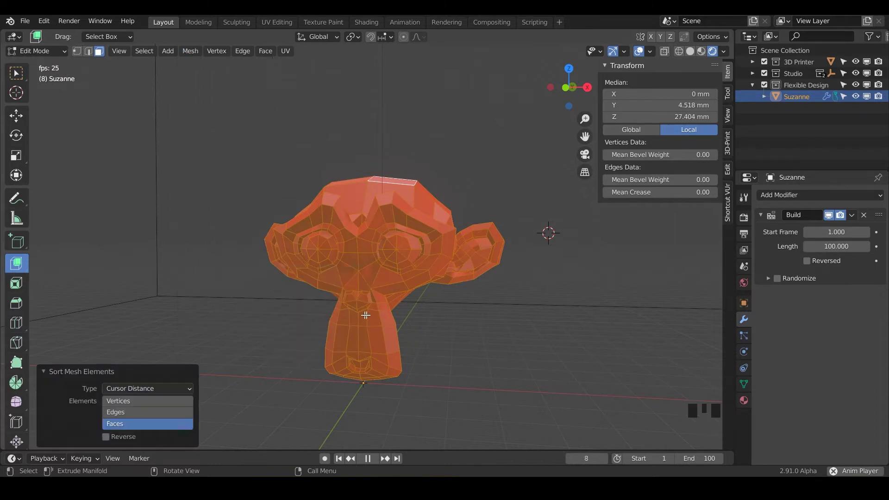
{"action": "key", "text": "Tab"}
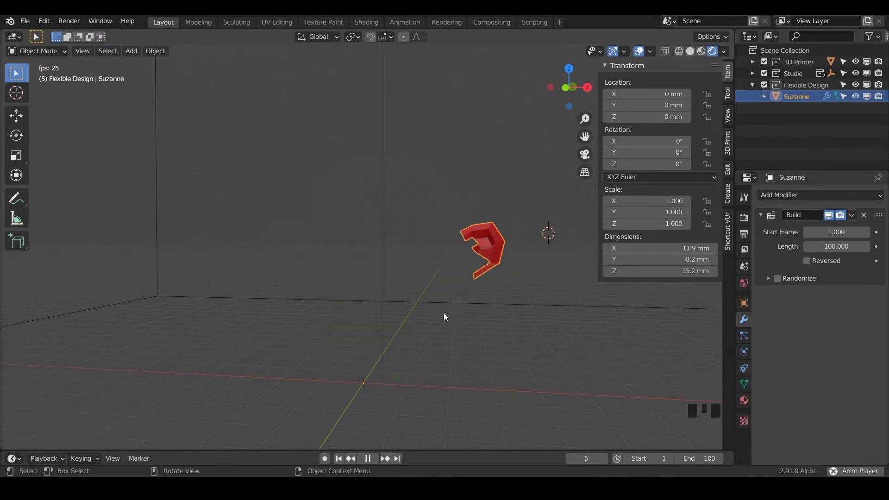
- Pause the build animation at frame 57 with the head partly built
{"action": "mouse_move", "coordinate": [357, 309]}
{"action": "middle_mouse_down"}
{"action": "mouse_move", "coordinate": [452, 313]}
{"action": "mouse_move", "coordinate": [368, 311]}
{"action": "middle_mouse_up"}
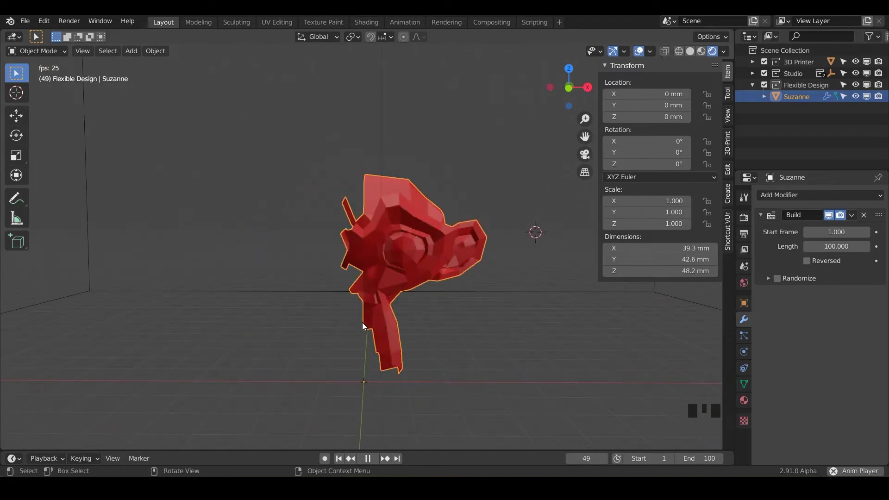
{"action": "key", "text": "space"}
{"action": "middle_click_drag", "start_coordinate": [352, 346], "coordinate": [604, 251]}
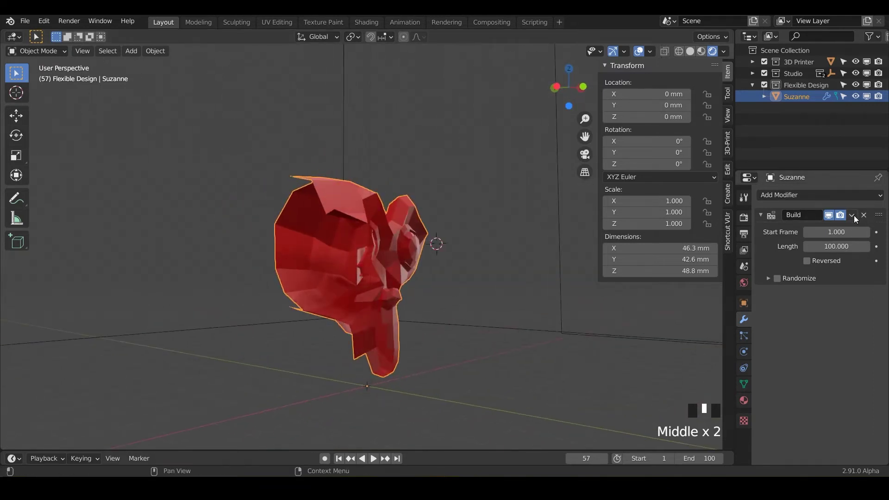
- Try a Solidify modifier with a thickness of 1.354 mm on the partly built head, and remove it again
{"action": "left_click", "coordinate": [791, 197]}
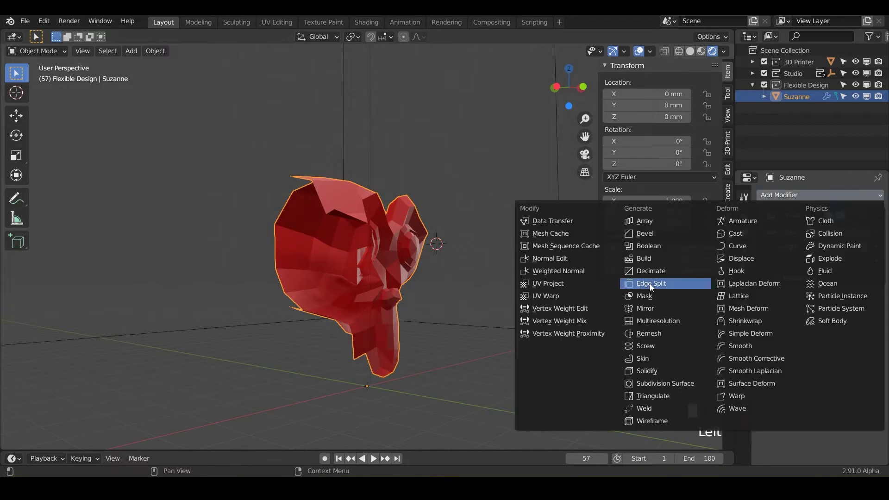
{"action": "left_click", "coordinate": [648, 370]}
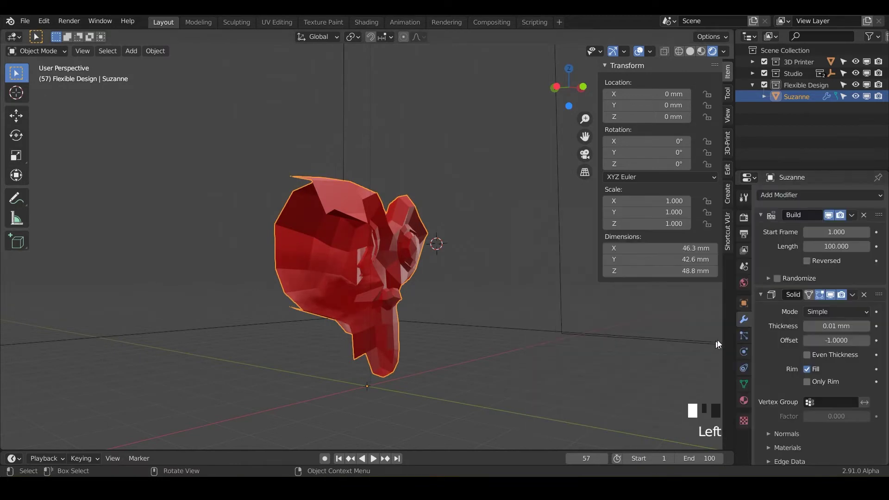
{"action": "left_click_drag", "start_coordinate": [822, 324], "coordinate": [851, 325]}
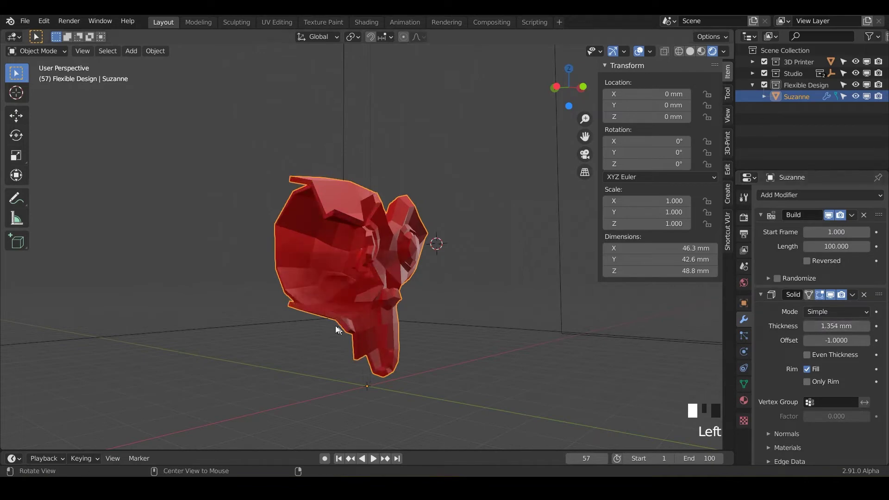
{"action": "middle_click_drag", "start_coordinate": [335, 326], "coordinate": [273, 313]}
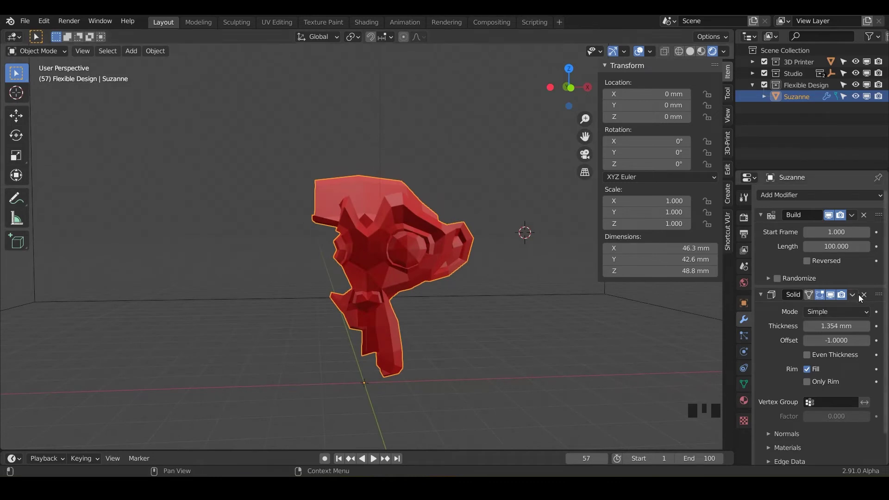
{"action": "left_click", "coordinate": [863, 295]}
- Snap the 3D cursor to the world origin below Suzanne's chin
{"action": "middle_click_drag", "start_coordinate": [389, 323], "coordinate": [372, 293]}
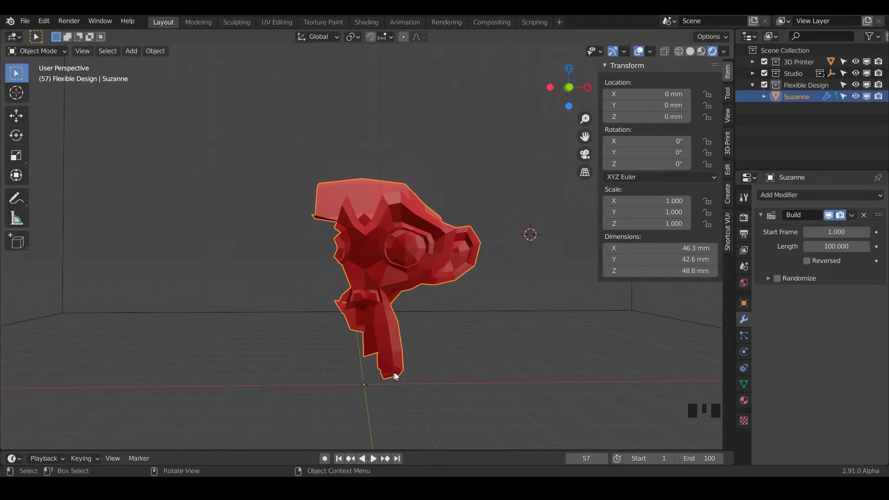
{"action": "key", "text": "shift+s"}
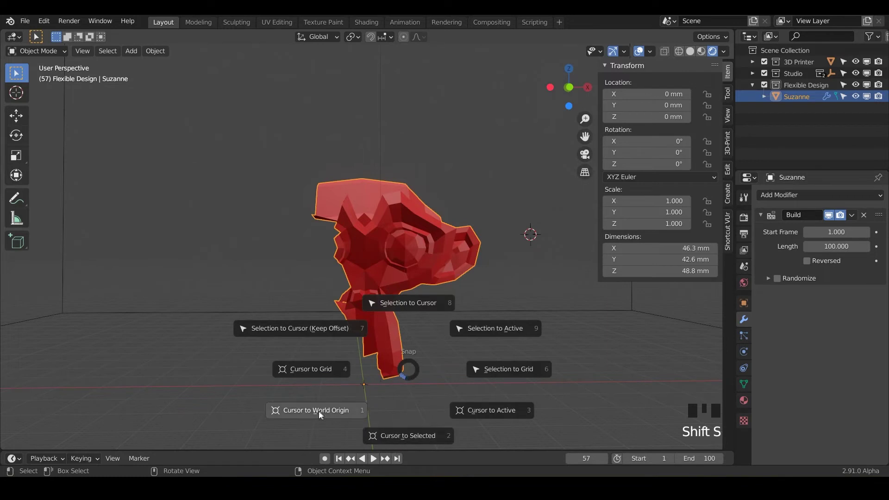
{"action": "left_click", "coordinate": [373, 379]}
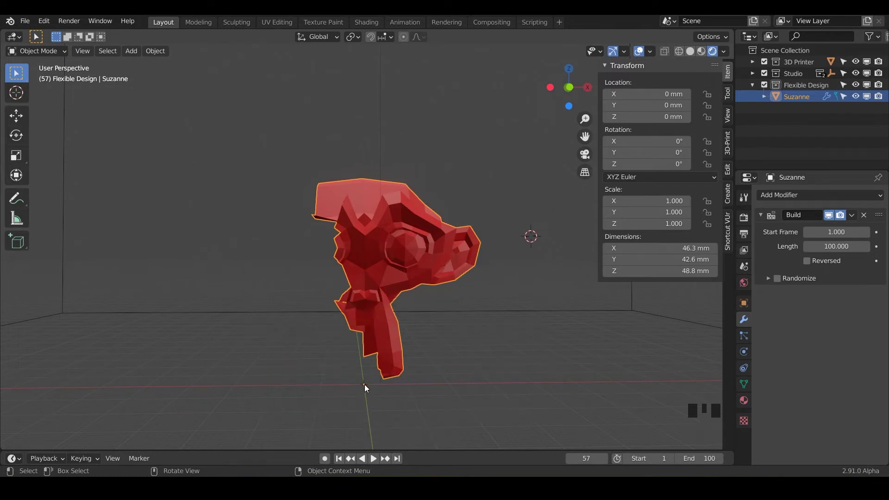
{"action": "key", "text": "shift+s"}
- Re-sort Suzanne's mesh by cursor distance in Edit Mode and play the build animation in Object Mode
{"action": "key", "text": "Tab"}
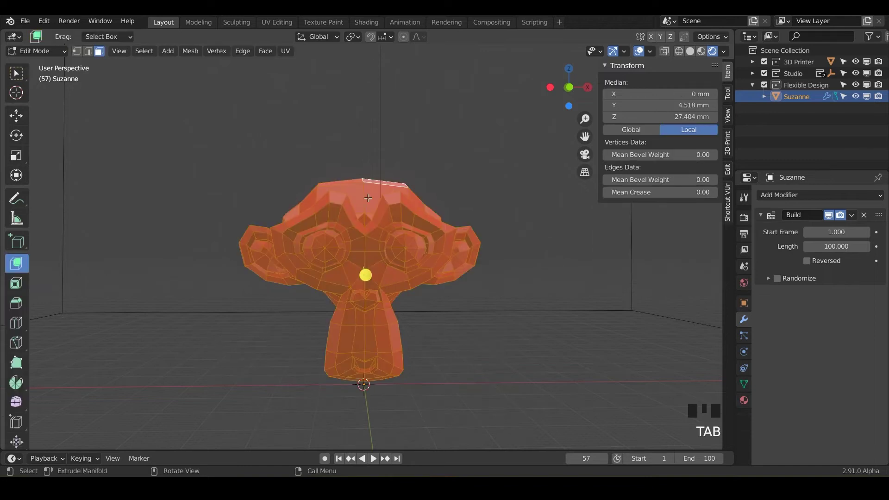
{"action": "left_click", "coordinate": [189, 52]}
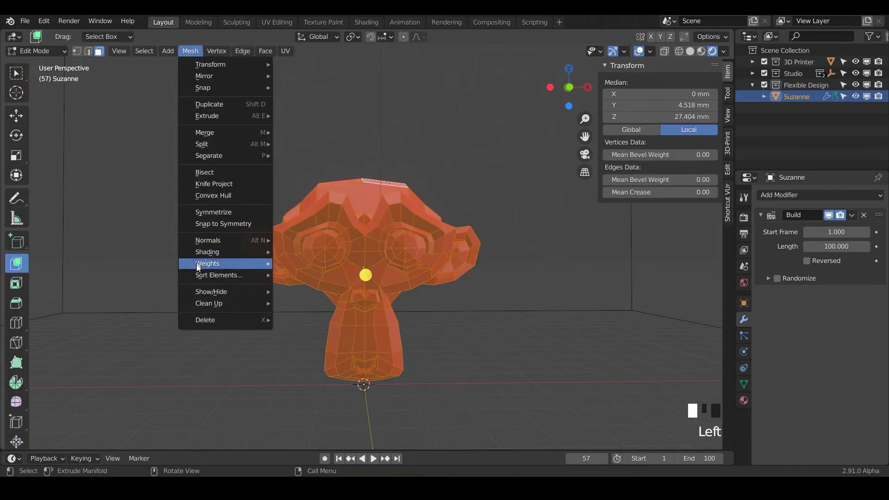
{"action": "mouse_move", "coordinate": [198, 276]}
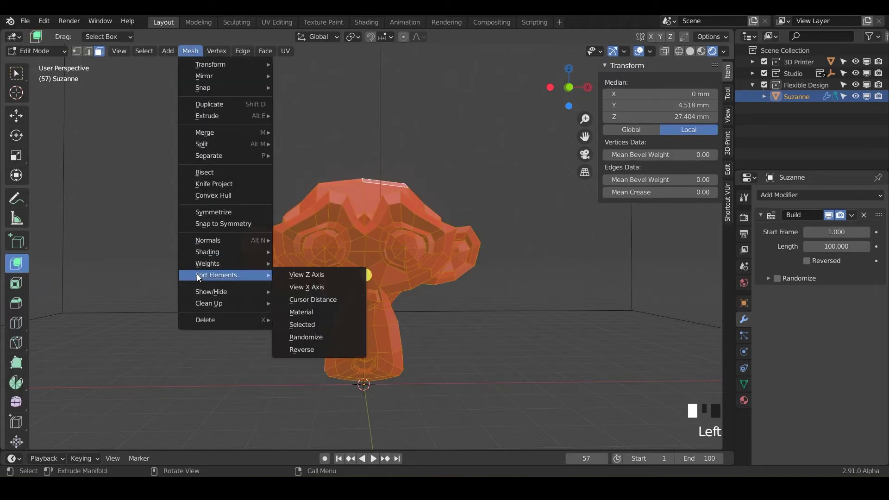
{"action": "left_click", "coordinate": [327, 301]}
{"action": "key", "text": "Tab"}
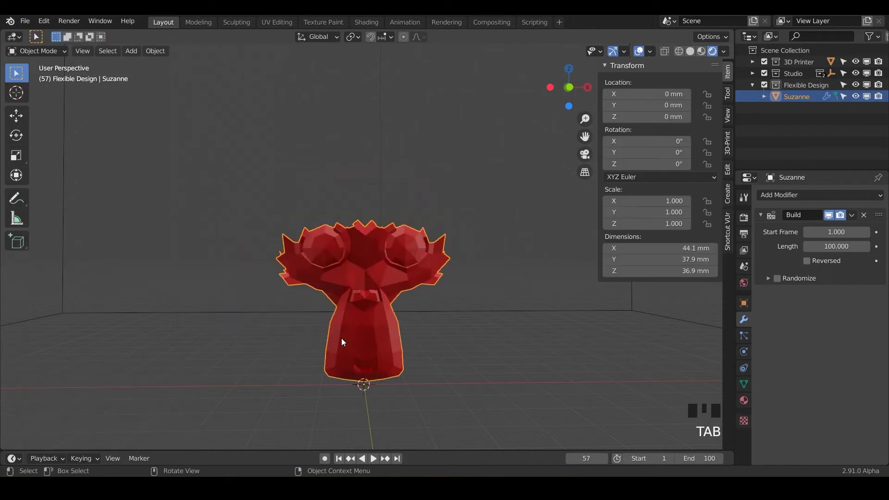
{"action": "left_click", "coordinate": [373, 458]}
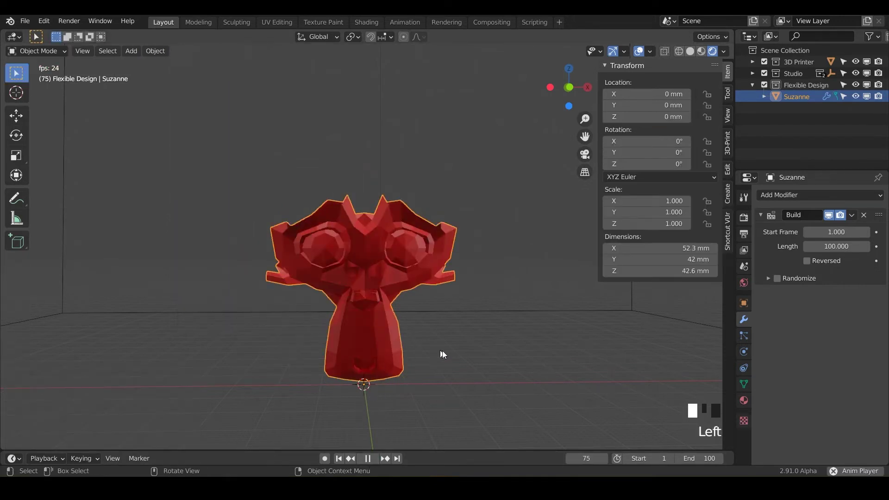
{"action": "middle_click_drag", "start_coordinate": [440, 353], "coordinate": [373, 393]}
{"action": "middle_click_drag", "start_coordinate": [354, 324], "coordinate": [359, 342], "text": "shift"}
- Try a Subdivision Surface modifier on Suzanne, placed after the Build modifier
{"action": "left_click", "coordinate": [787, 195]}
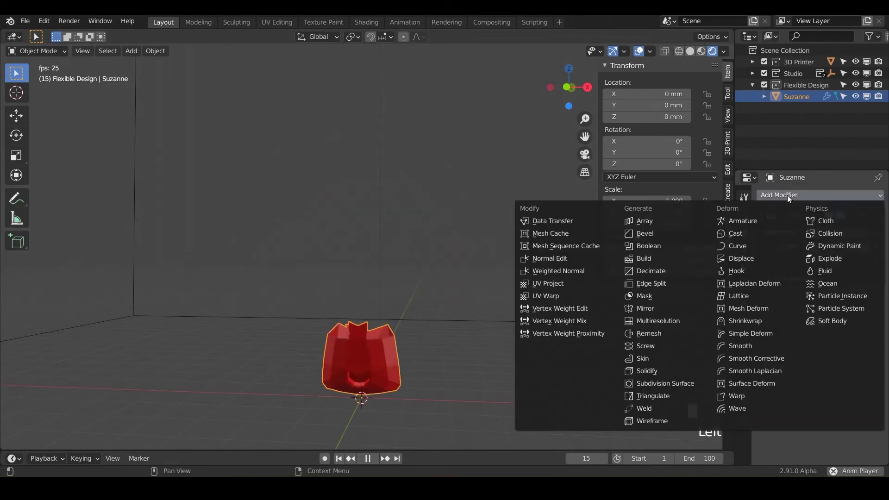
{"action": "left_click", "coordinate": [656, 386]}
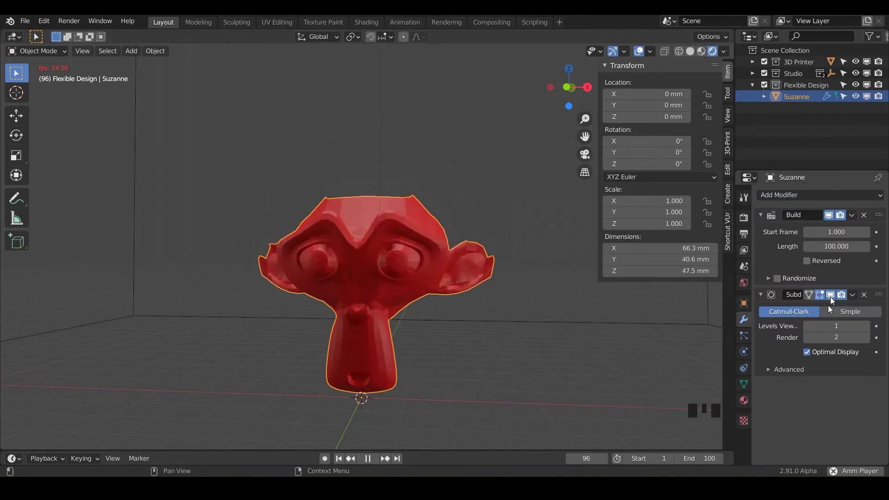
{"action": "left_click", "coordinate": [761, 215]}
{"action": "left_click", "coordinate": [760, 215]}
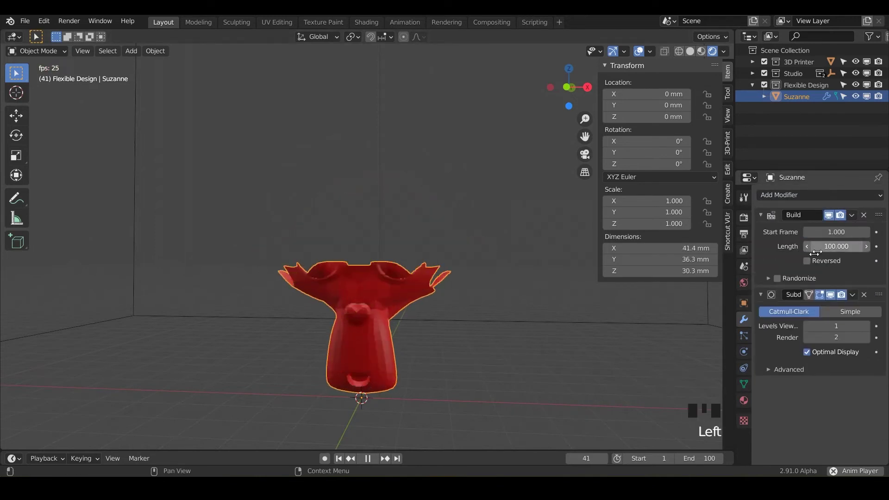
- Try raising the Build modifier's start frame to 1.200
{"action": "left_click", "coordinate": [867, 232]}
{"action": "left_click", "coordinate": [867, 231]}
{"action": "left_click", "coordinate": [867, 232]}
{"action": "left_click", "coordinate": [867, 232]}
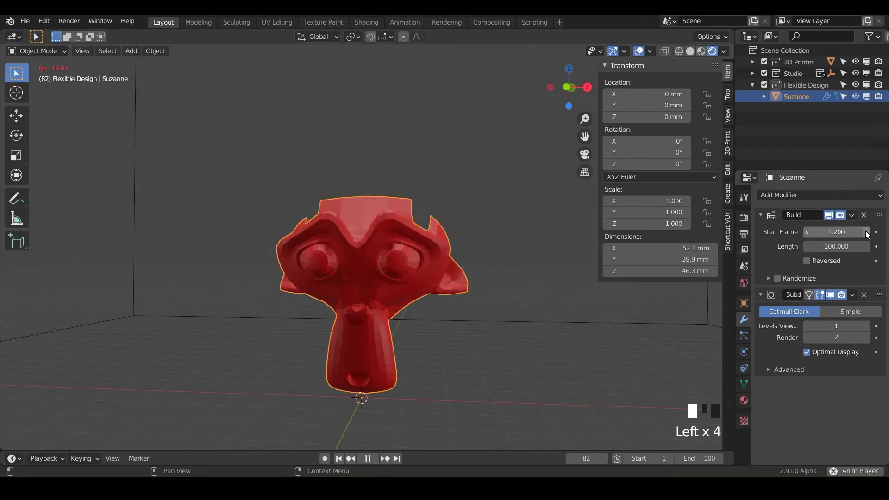
- Try moving the Subdivision Surface modifier before Build with its viewport levels set to 3
{"action": "left_click_drag", "start_coordinate": [786, 296], "coordinate": [785, 223]}
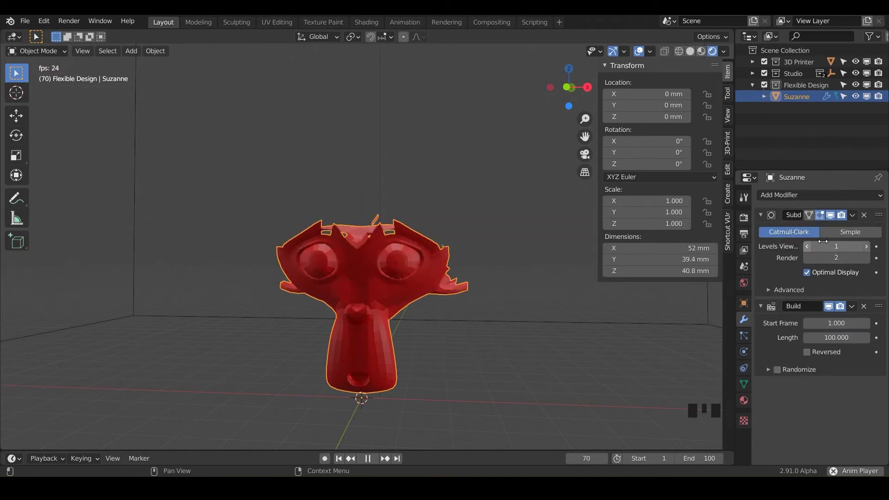
{"action": "left_click", "coordinate": [866, 246]}
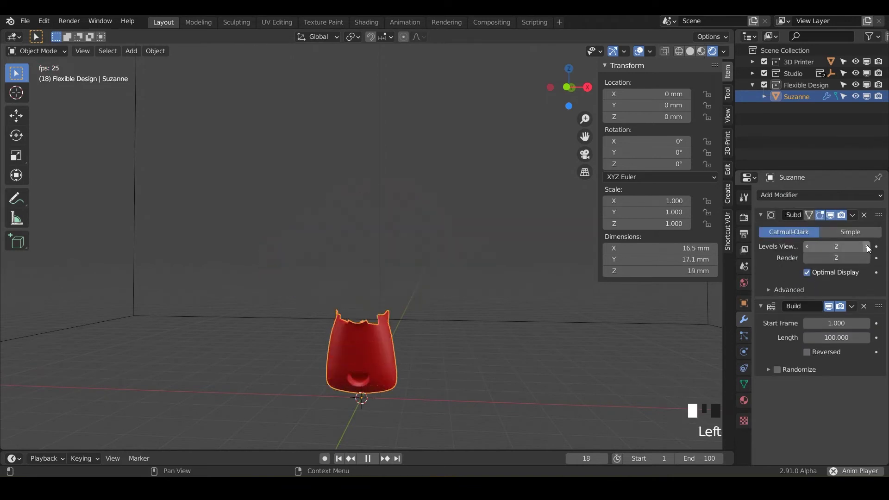
{"action": "left_click", "coordinate": [867, 246]}
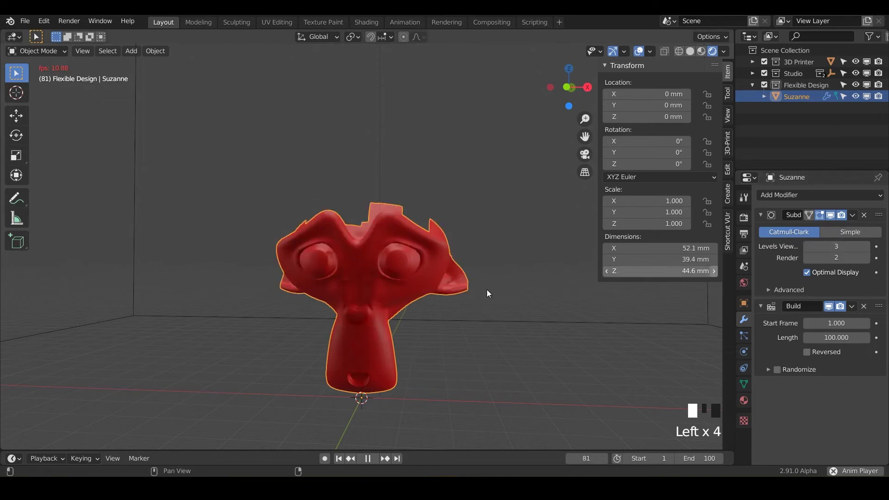
- Try applying the subdivision to the mesh, undo it, and remove the Subdivision Surface modifier
{"action": "left_click", "coordinate": [852, 215]}
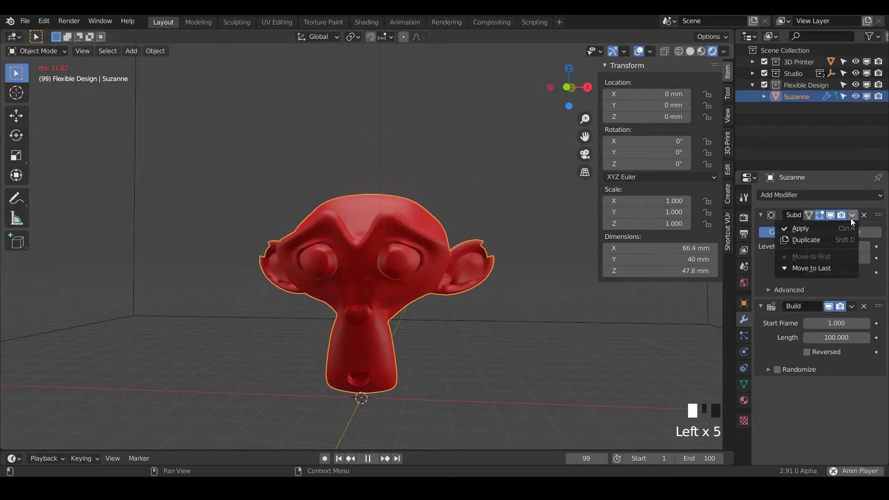
{"action": "left_click", "coordinate": [820, 226]}
{"action": "middle_click_drag", "start_coordinate": [370, 298], "coordinate": [281, 304]}
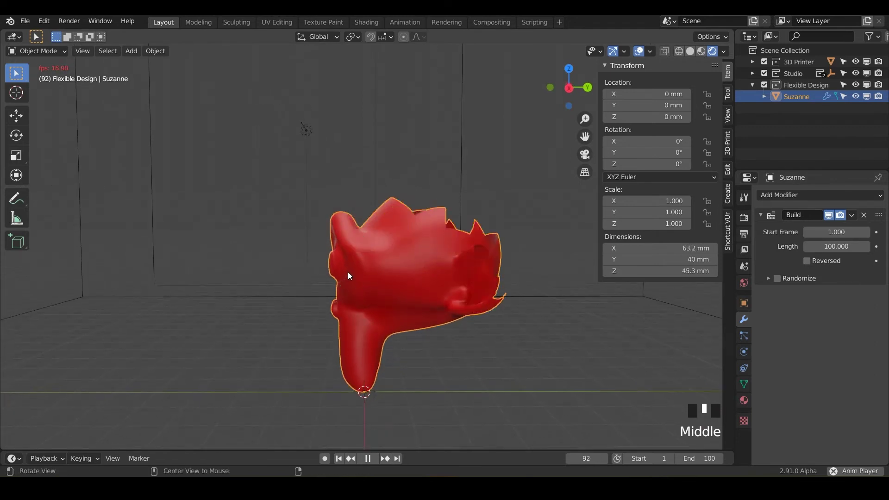
{"action": "mouse_move", "coordinate": [348, 275]}
{"action": "middle_mouse_down"}
{"action": "mouse_move", "coordinate": [417, 263]}
{"action": "mouse_move", "coordinate": [485, 279]}
{"action": "mouse_move", "coordinate": [554, 268]}
{"action": "mouse_move", "coordinate": [495, 277]}
{"action": "mouse_move", "coordinate": [337, 255]}
{"action": "mouse_move", "coordinate": [393, 284]}
{"action": "mouse_move", "coordinate": [497, 273]}
{"action": "mouse_move", "coordinate": [346, 262]}
{"action": "middle_mouse_up"}
{"action": "mouse_move", "coordinate": [397, 273]}
{"action": "middle_mouse_down"}
{"action": "mouse_move", "coordinate": [319, 272]}
{"action": "mouse_move", "coordinate": [401, 275]}
{"action": "mouse_move", "coordinate": [389, 263]}
{"action": "middle_mouse_up"}
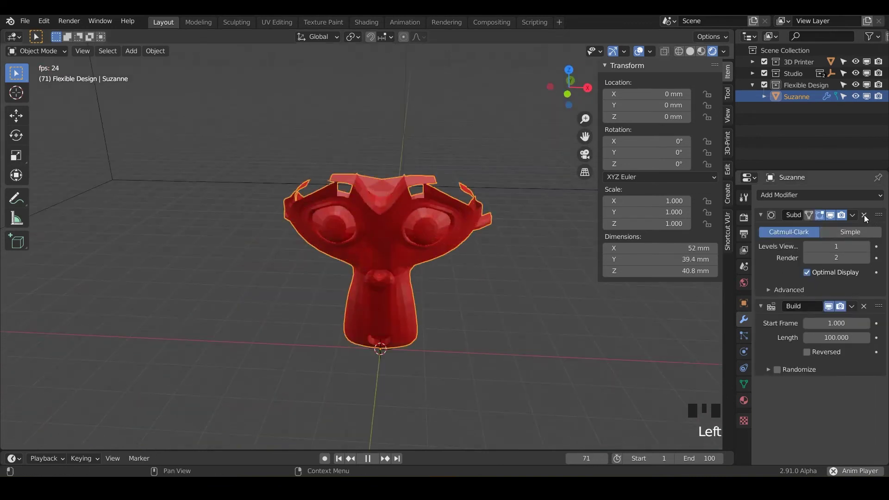
{"action": "left_click", "coordinate": [863, 215]}
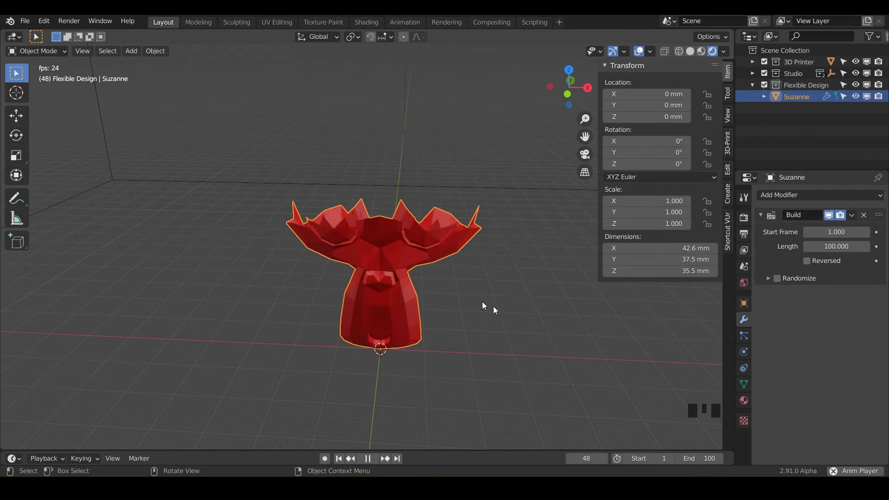
- Select all linked faces of both of Suzanne's eyeballs in Edit Mode
{"action": "key", "text": "Tab"}
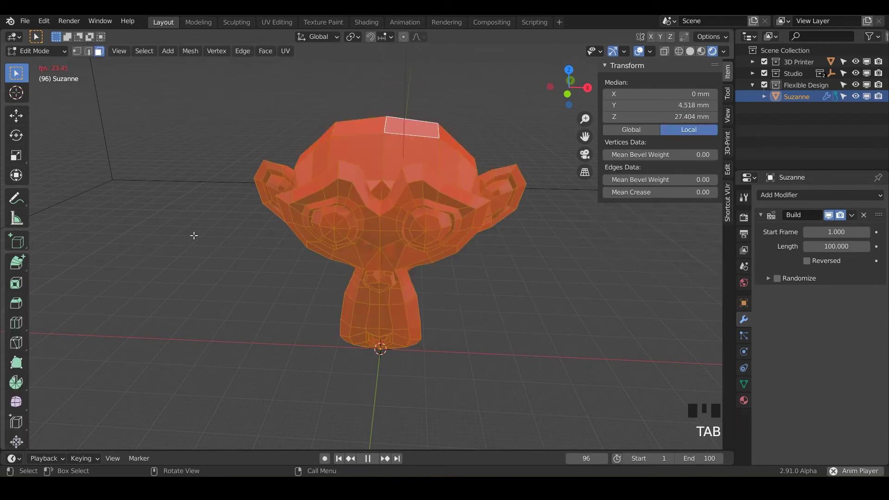
{"action": "left_click", "coordinate": [335, 231]}
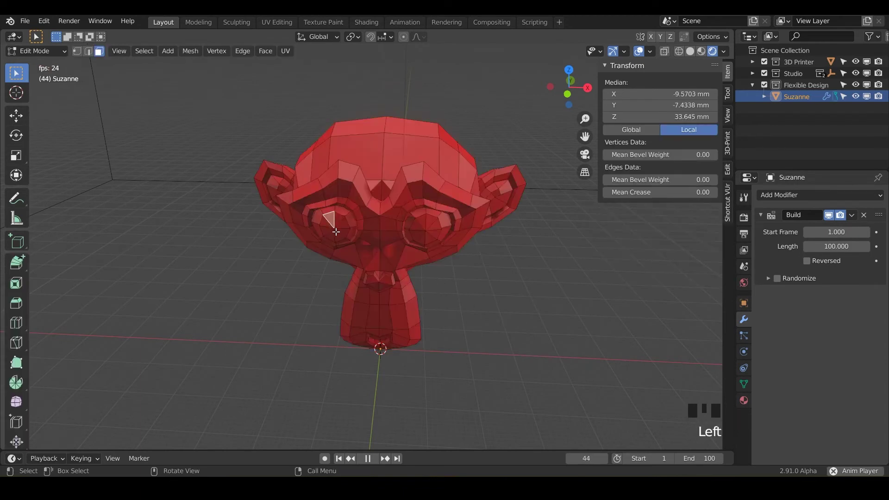
{"action": "key", "text": "l"}
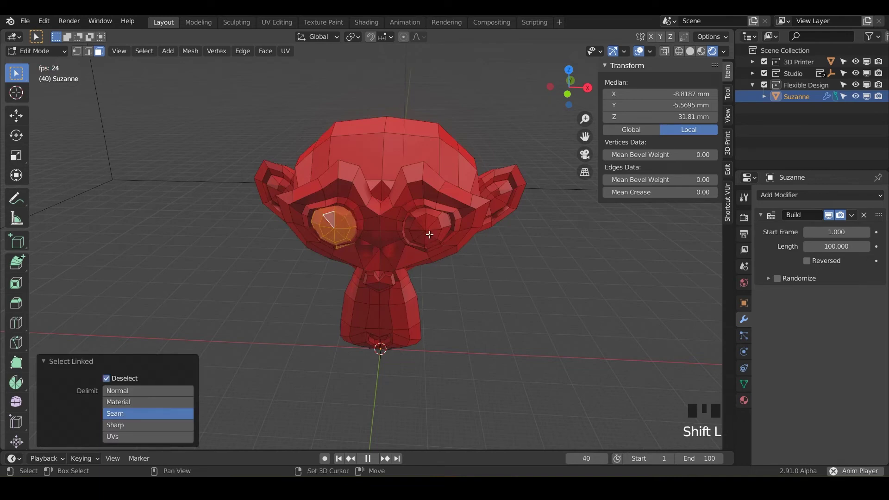
{"action": "key", "text": "l"}
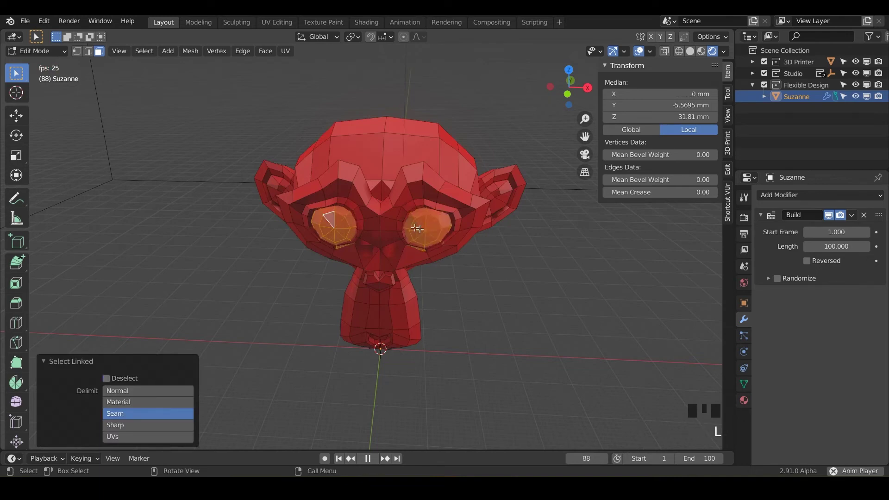
- Add a second material slot with a new material named eyes and assign it to the selected eyeballs
{"action": "left_click", "coordinate": [743, 400]}
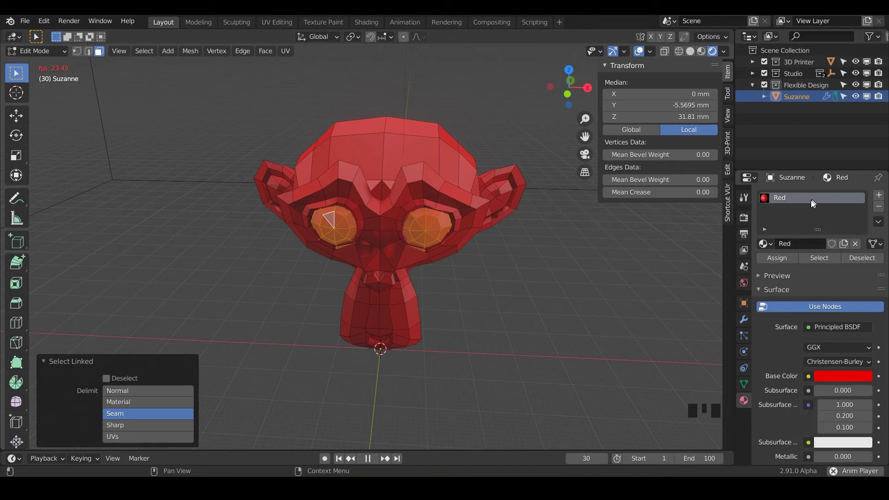
{"action": "left_click", "coordinate": [880, 197]}
{"action": "left_click", "coordinate": [808, 266]}
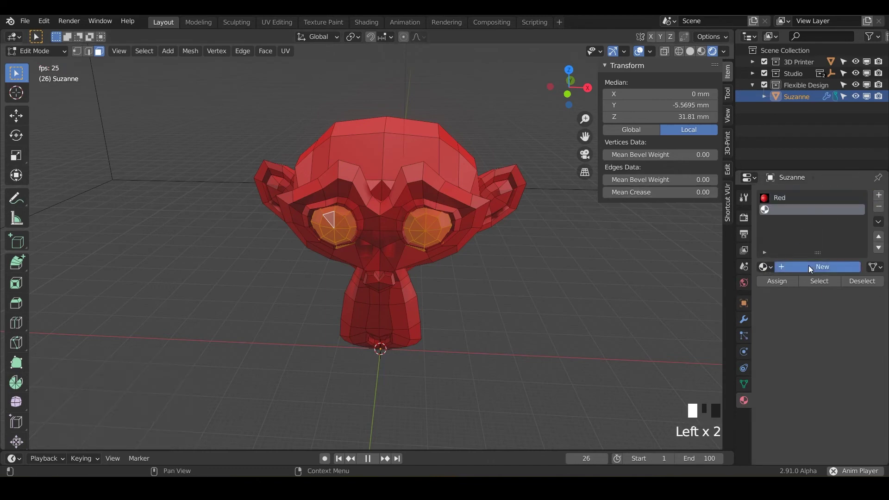
{"action": "left_click", "coordinate": [787, 265]}
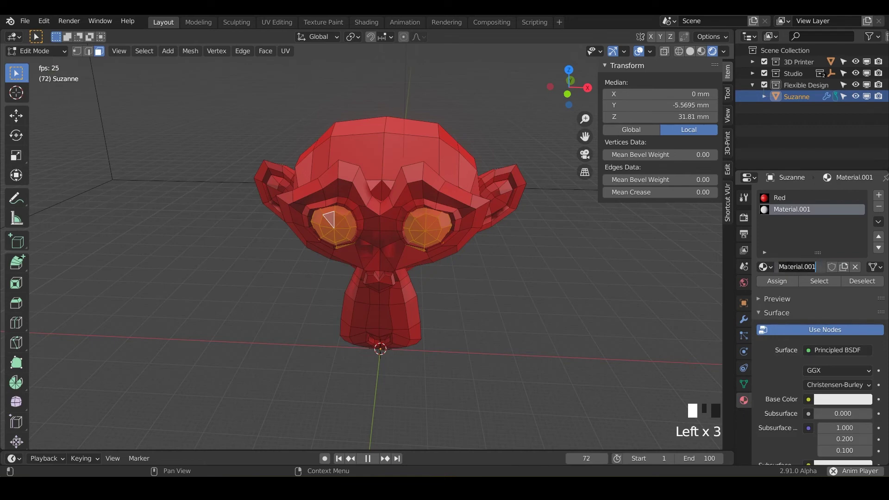
{"action": "type", "text": "eyes"}
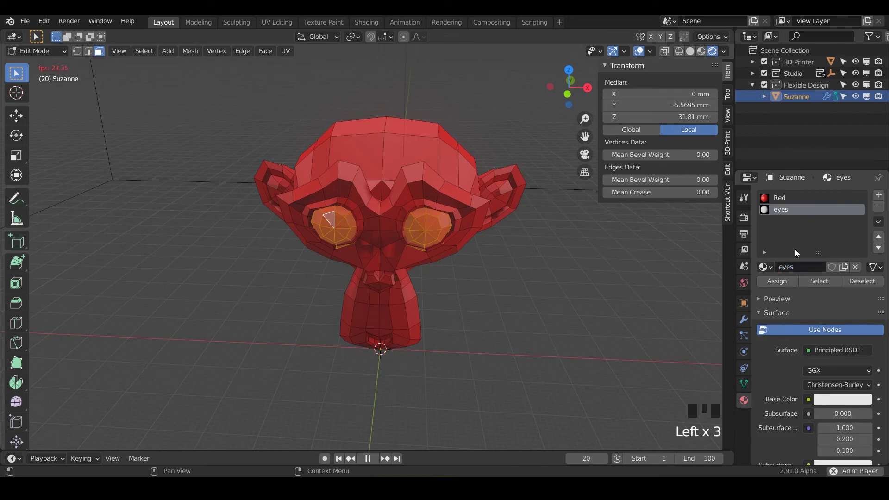
{"action": "left_click", "coordinate": [768, 282]}
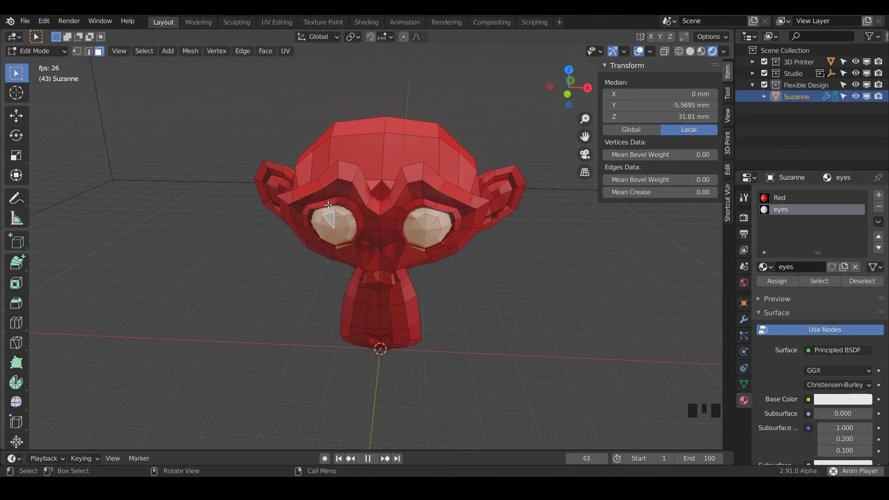
- Sort all of Suzanne's faces by material and return to Object Mode
{"action": "key", "text": "a"}
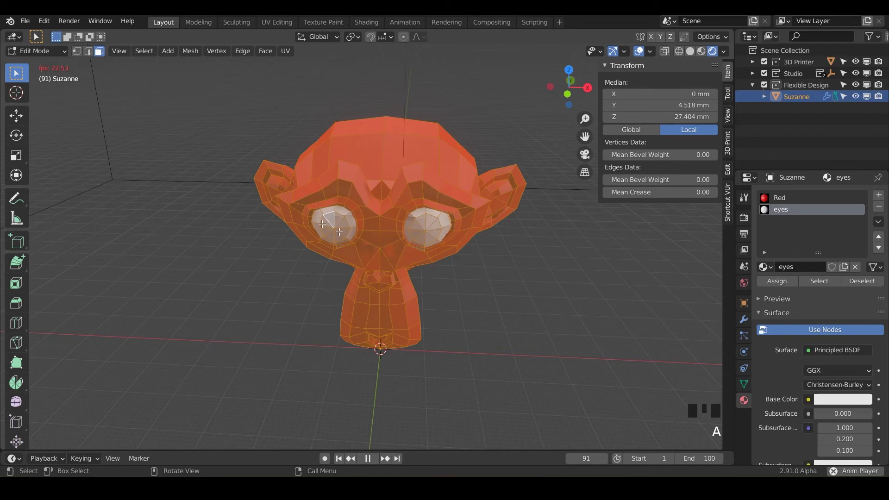
{"action": "left_click", "coordinate": [194, 55]}
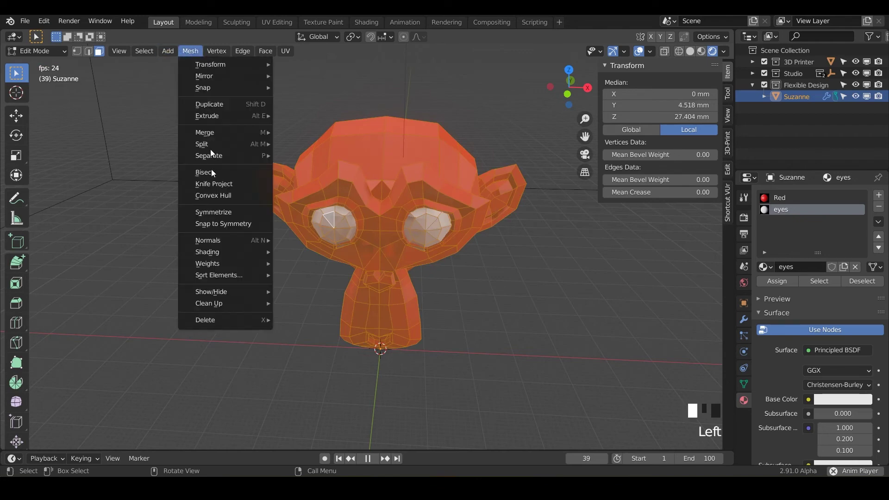
{"action": "mouse_move", "coordinate": [228, 278]}
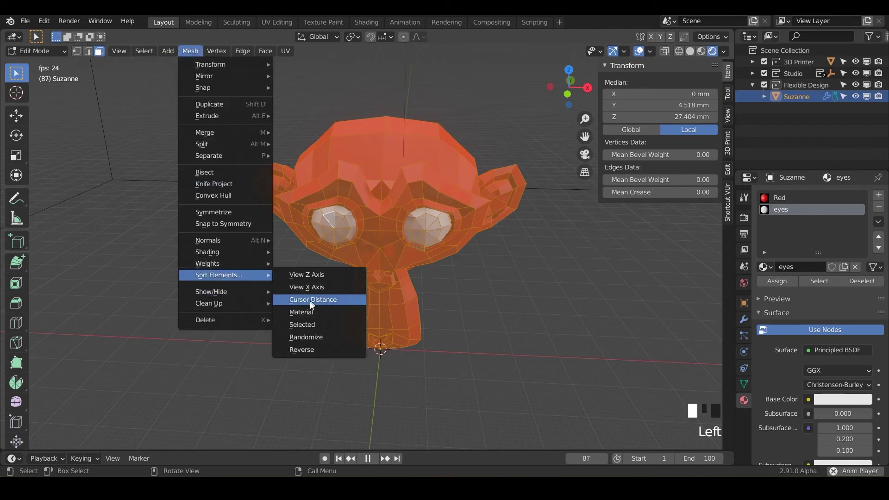
{"action": "left_click", "coordinate": [304, 312]}
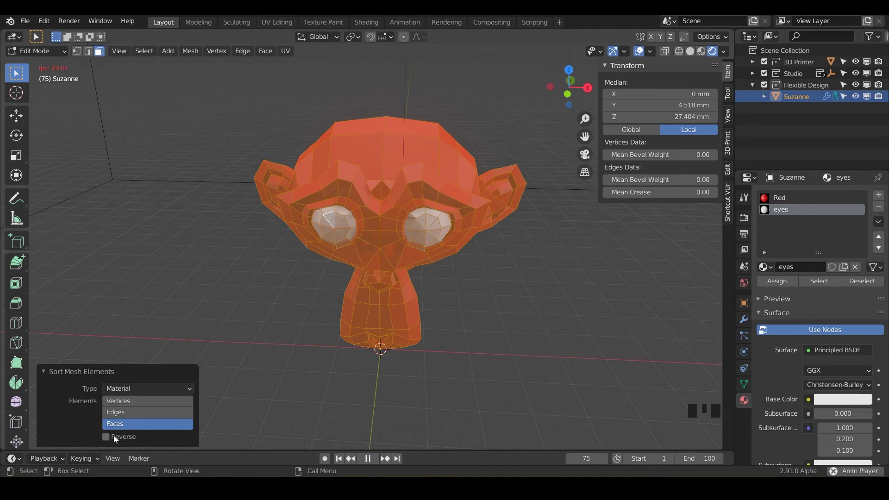
{"action": "key", "text": "Tab"}
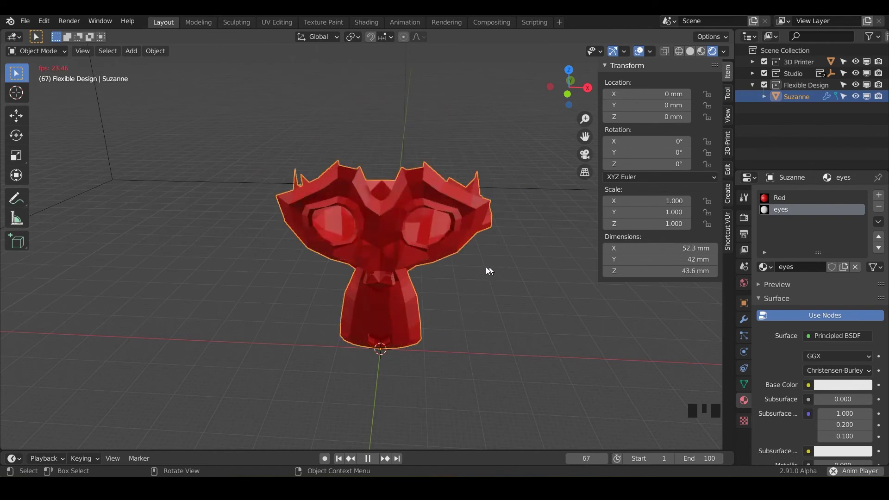
- Examine the order in which the head and eye faces build during playback, and show the Build modifier's settings
{"action": "middle_click_drag", "start_coordinate": [464, 300], "coordinate": [418, 312]}
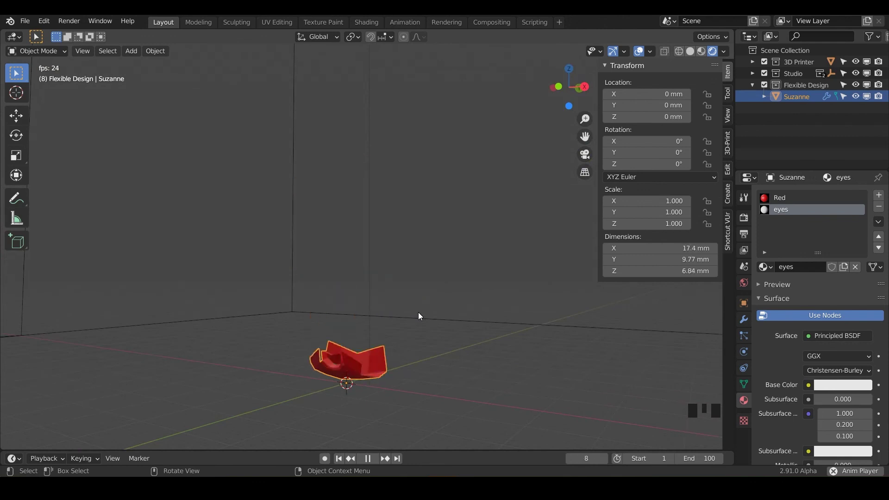
{"action": "middle_click_drag", "start_coordinate": [351, 222], "coordinate": [349, 244]}
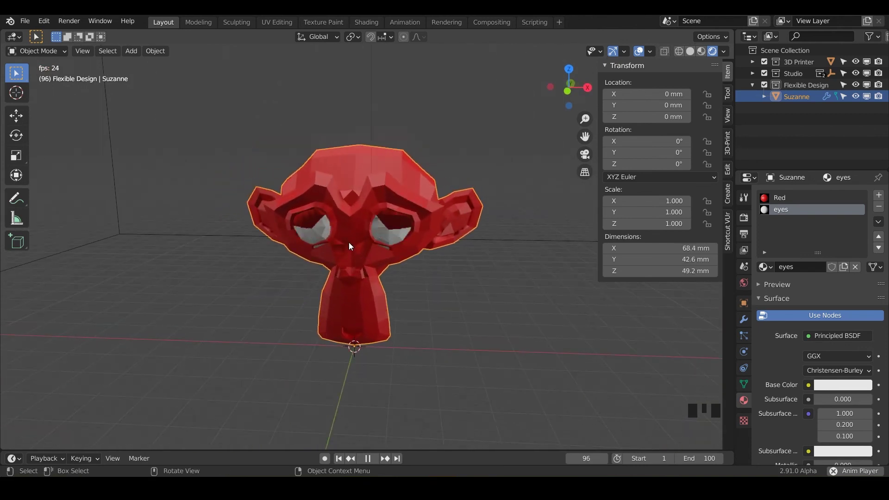
{"action": "scroll", "coordinate": [357, 236], "scroll_direction": "up", "scroll_amount": 2}
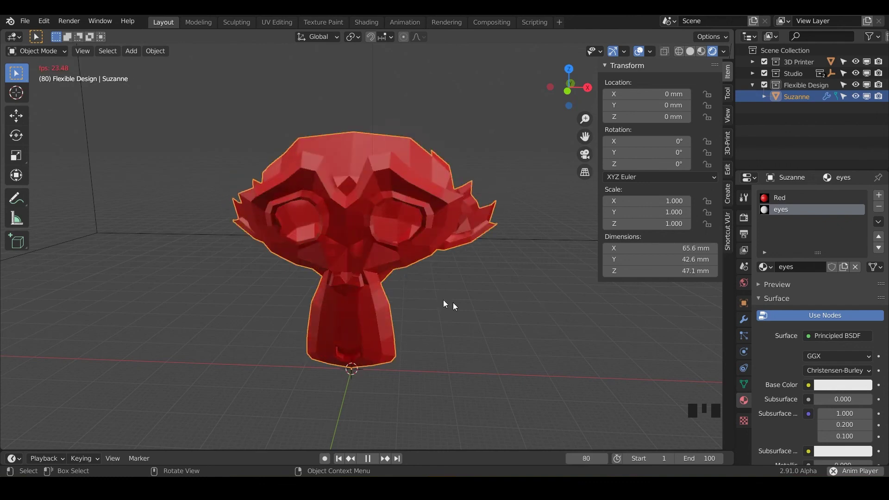
{"action": "left_click", "coordinate": [743, 320]}
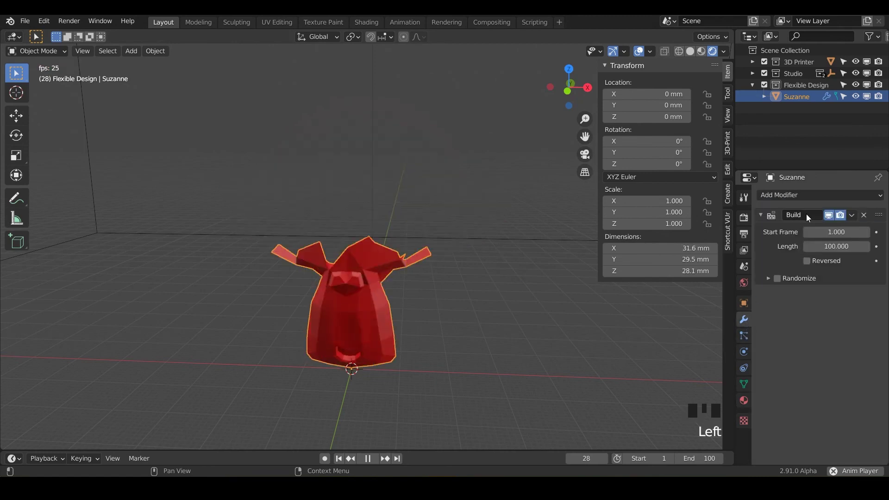